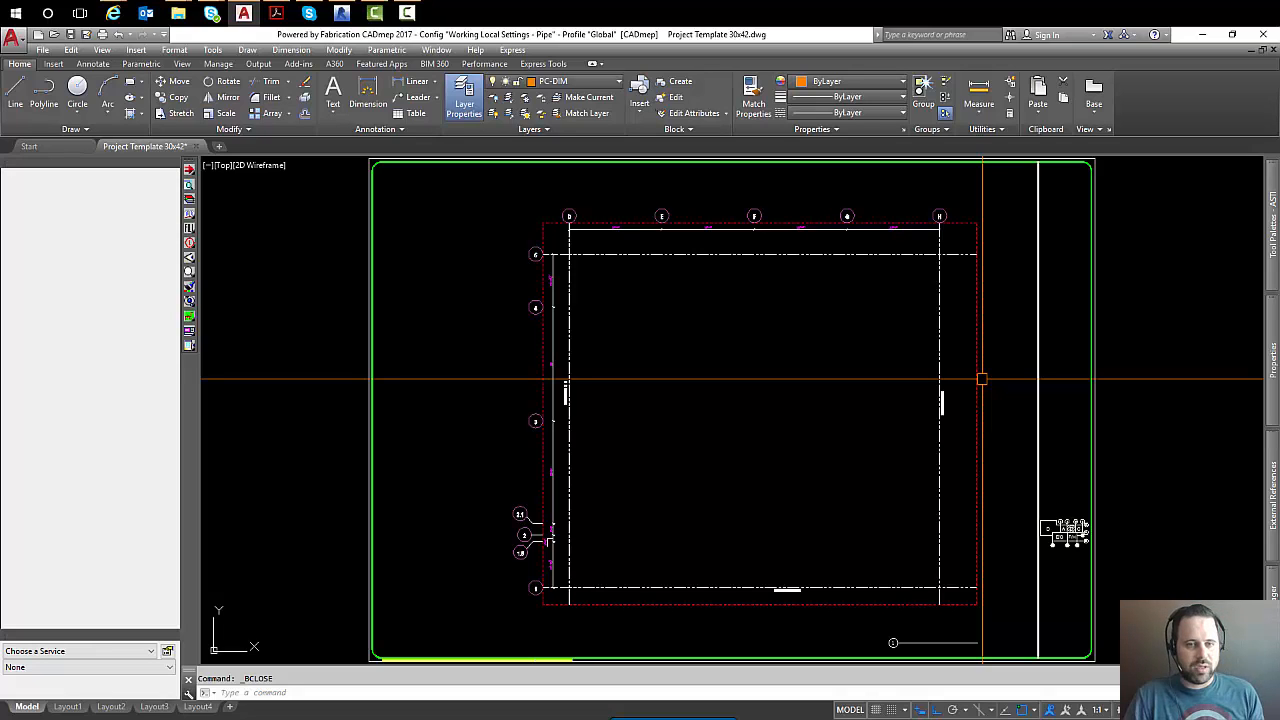
Open the block holding the column grid and key plan in the Block Editor.
scroll(1046, 531, "up", 8)
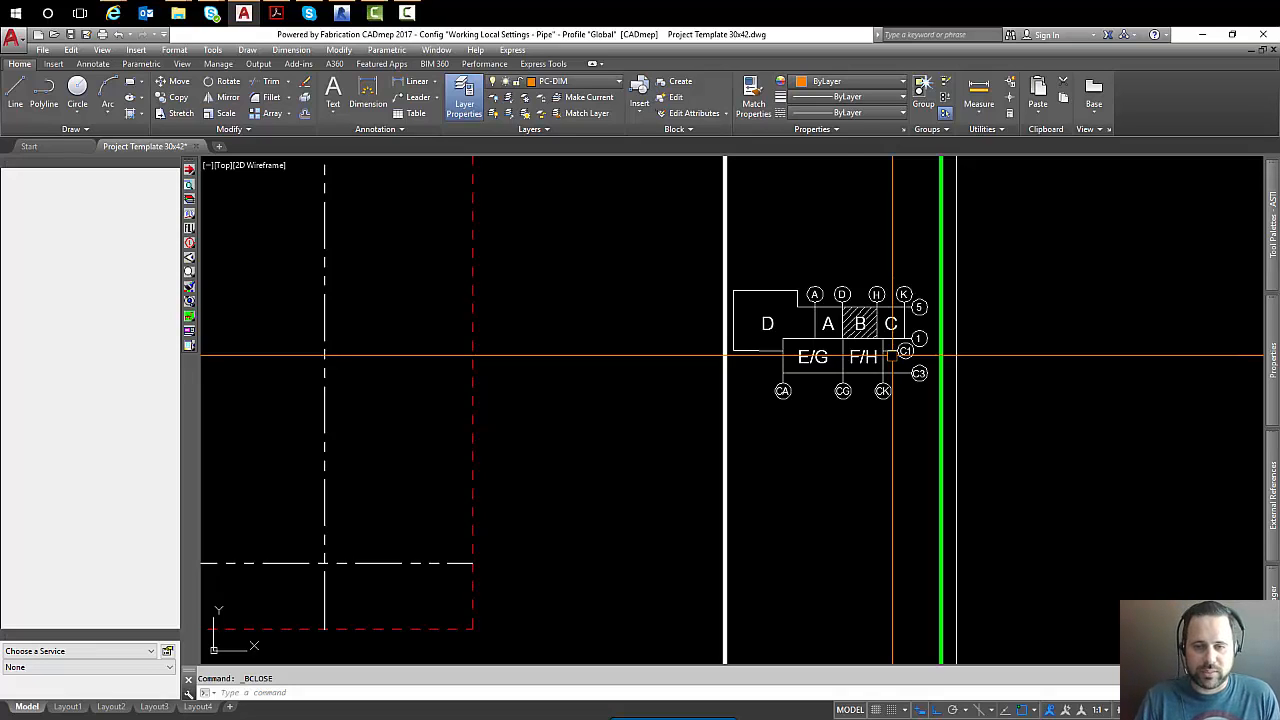
scroll(892, 355, "down", 4)
scroll(794, 314, "down", 2)
middle_click_drag(794, 316, 971, 423)
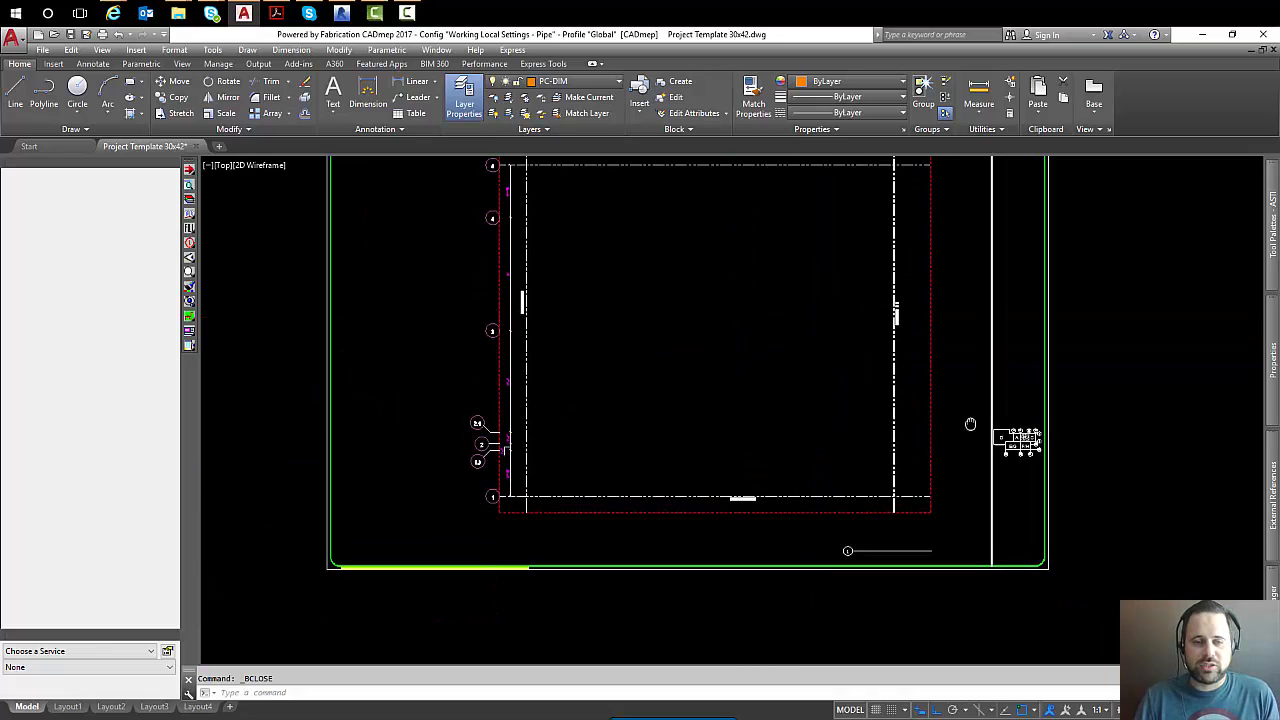
middle_click_drag(893, 393, 967, 481)
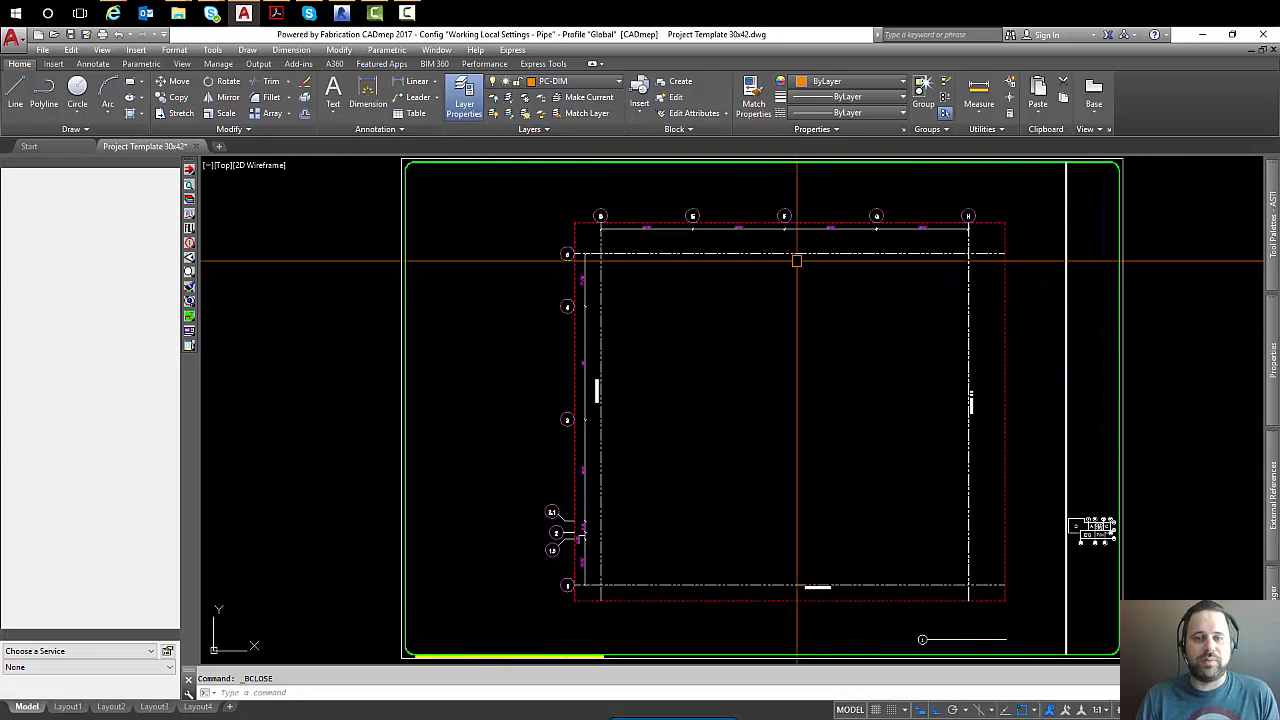
double_click(771, 406)
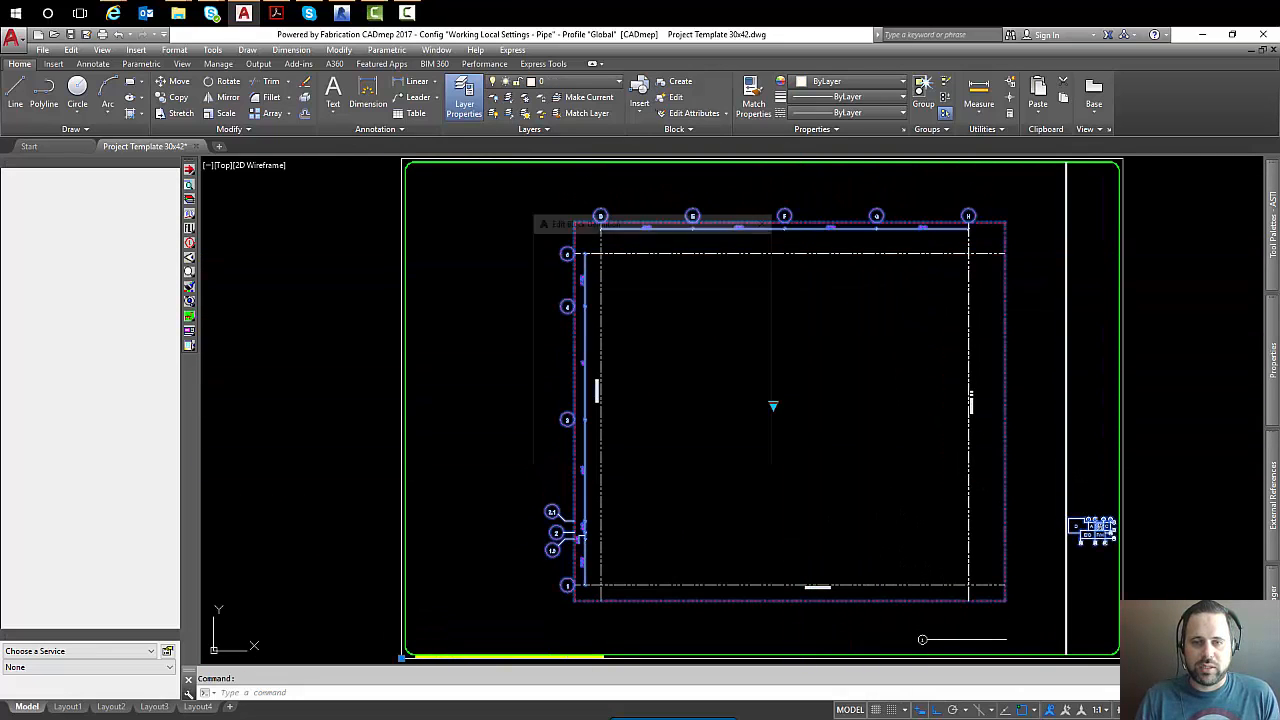
left_click(643, 458)
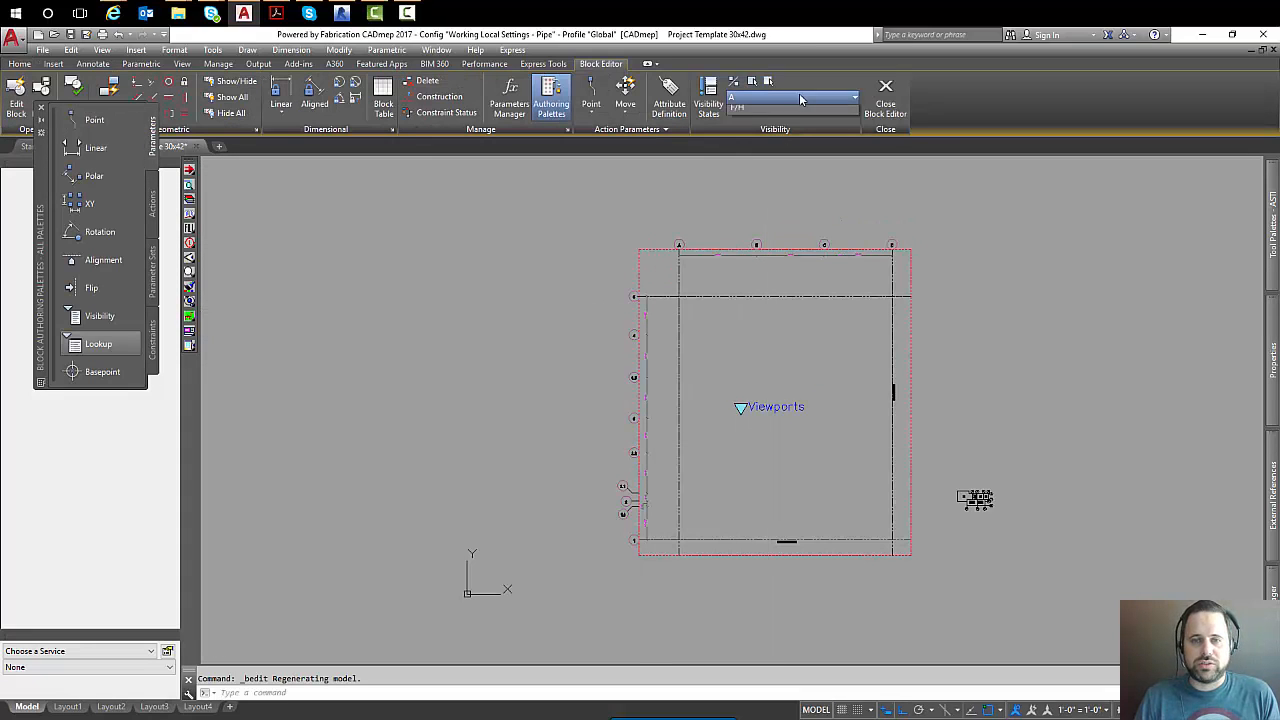
Preview visibility state D of the block, and return to state A.
left_click(800, 96)
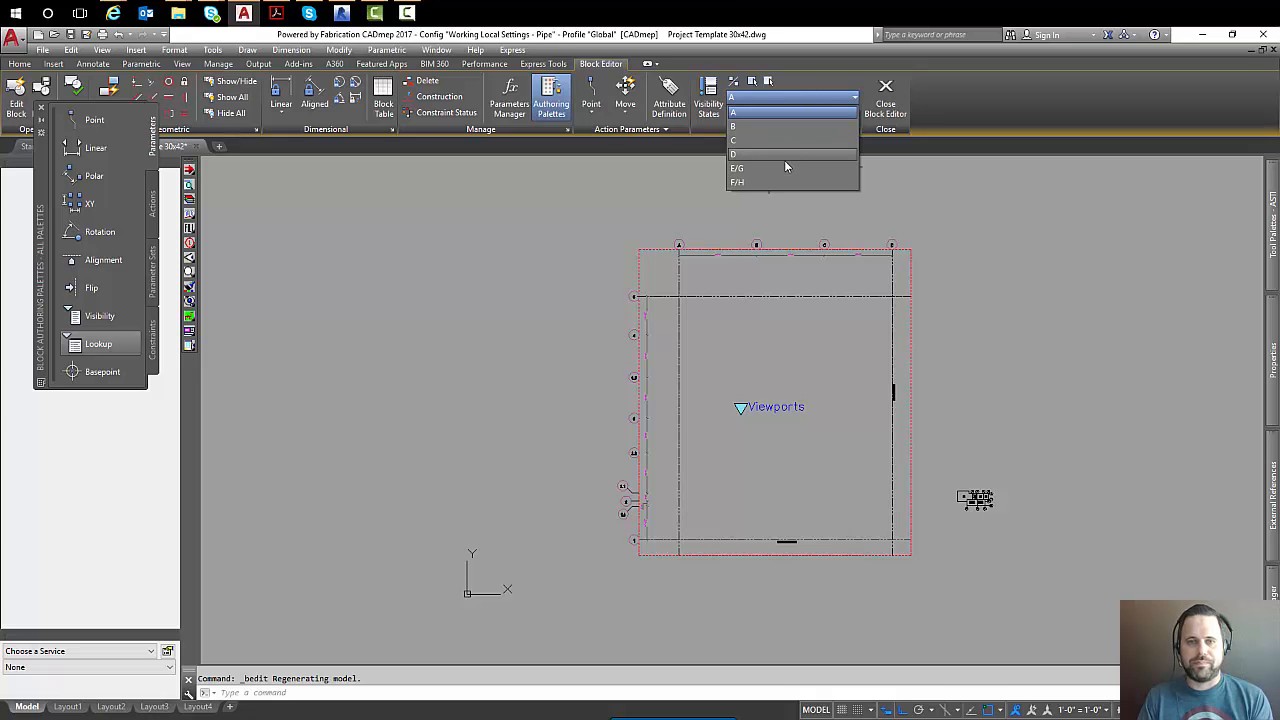
left_click(784, 97)
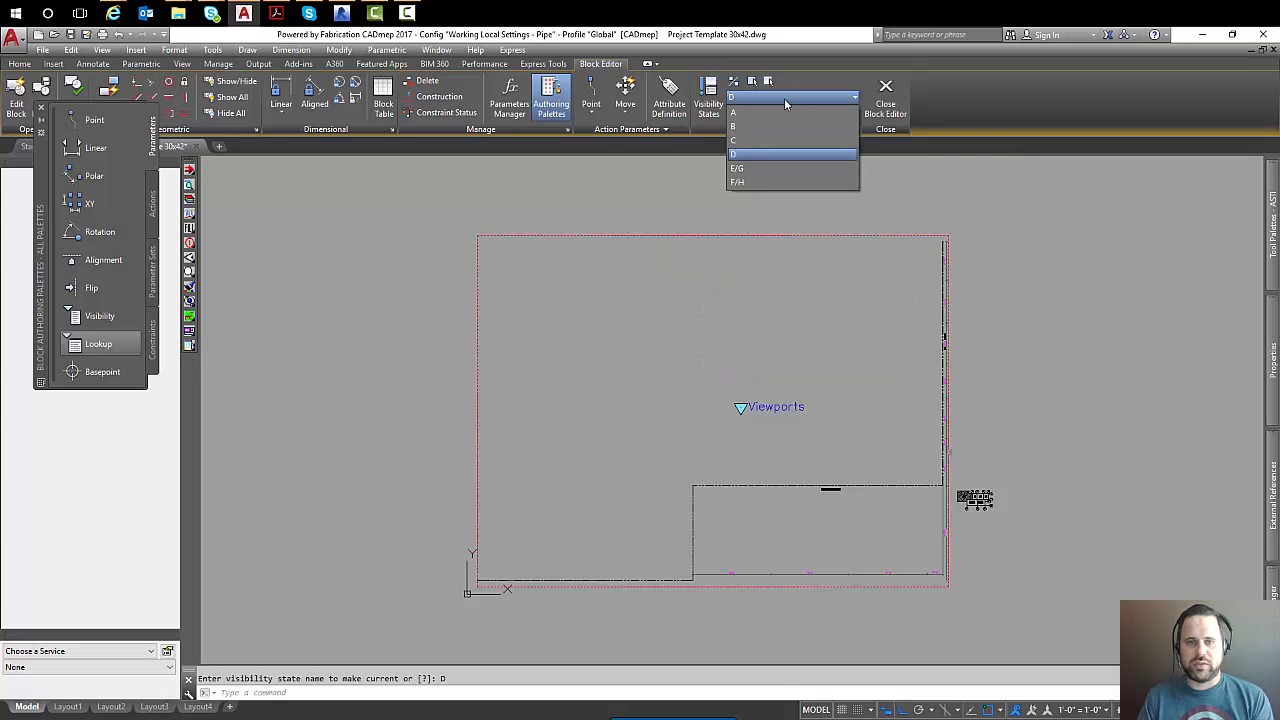
left_click(780, 113)
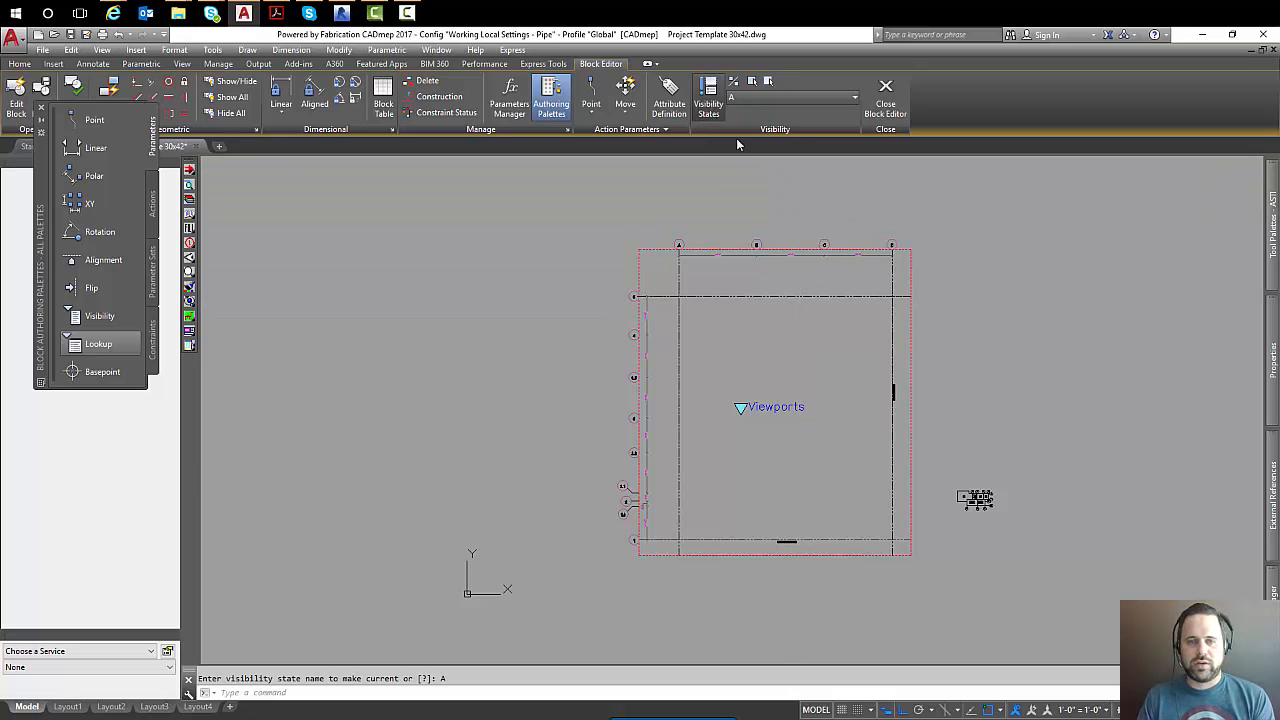
Create a new visibility state named Project Map that shows all existing objects.
left_click(708, 100)
left_click(423, 330)
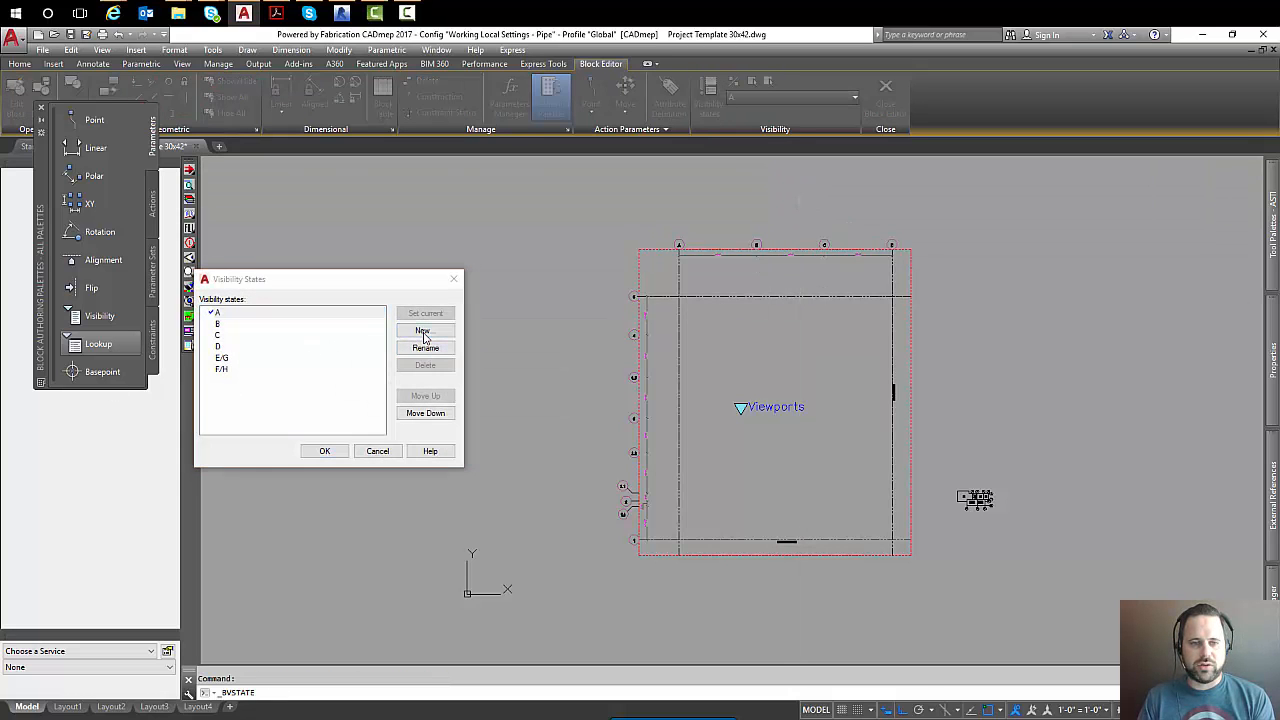
left_click_drag(718, 298, 350, 330)
type("Pro")
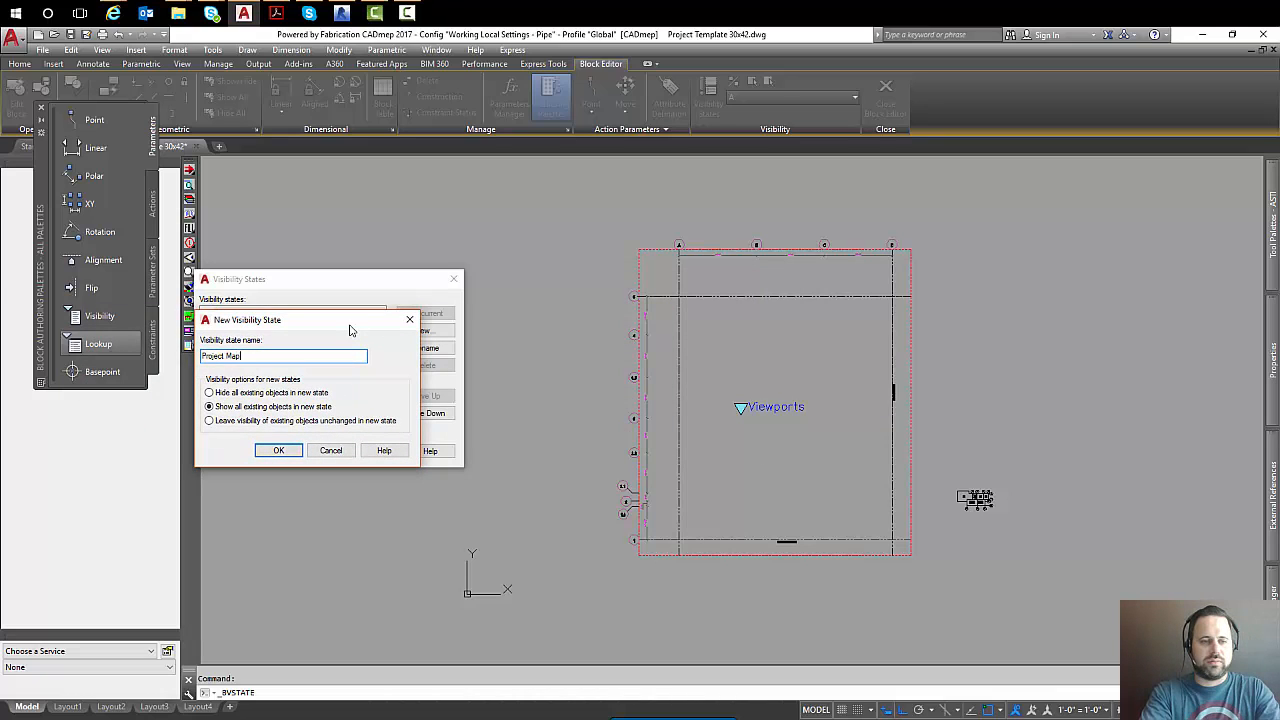
type("ject Map")
left_click(270, 451)
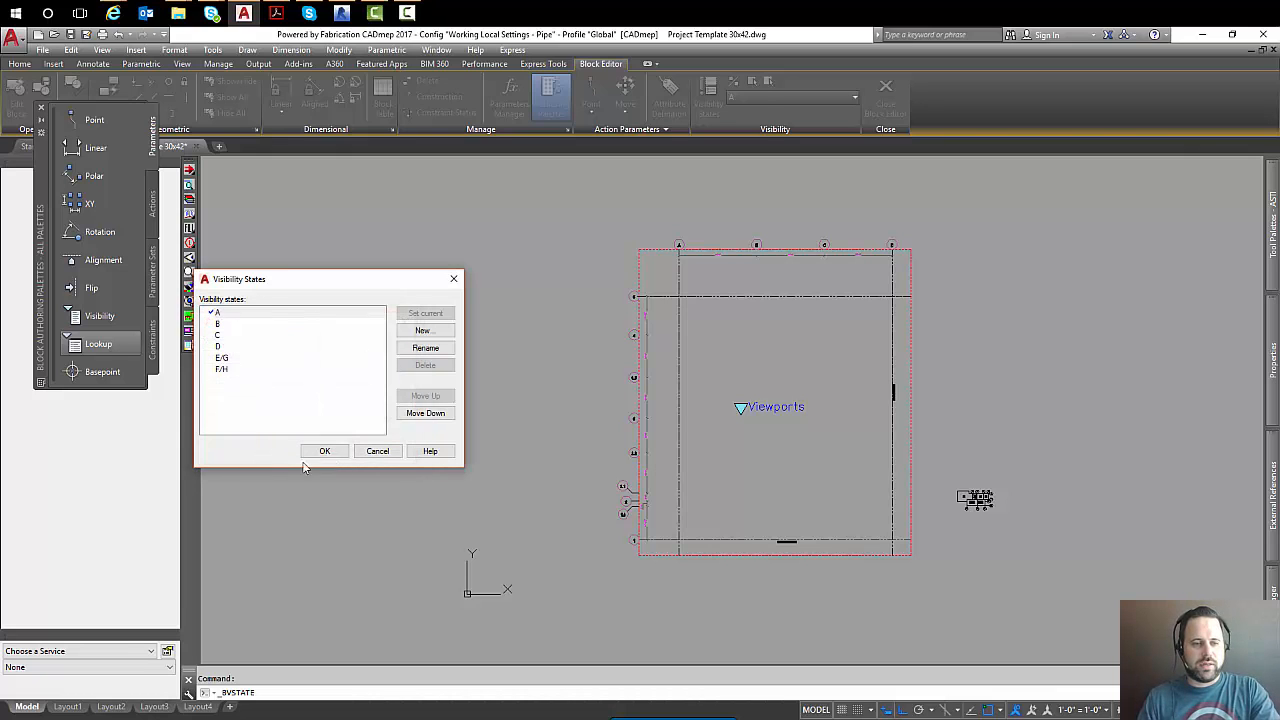
left_click(325, 451)
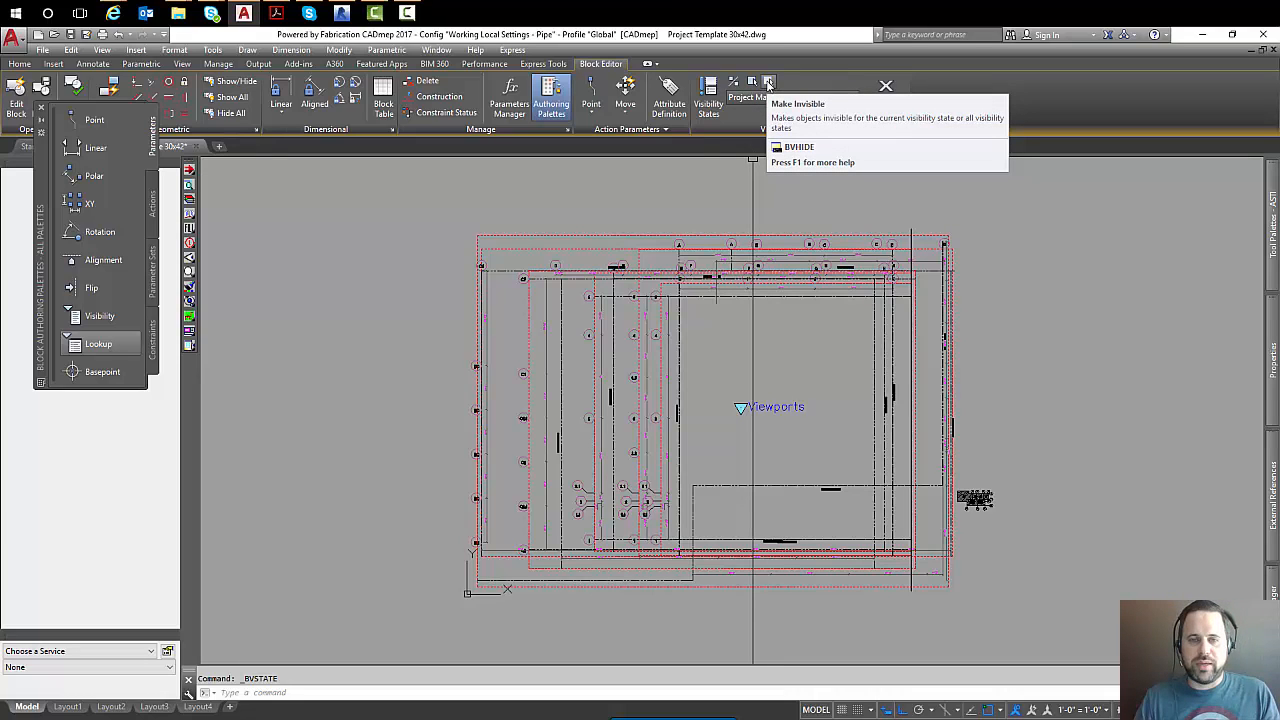
Hide all grid and viewport outline objects in the current Project Map state, excluding the small key plan.
left_click(769, 84)
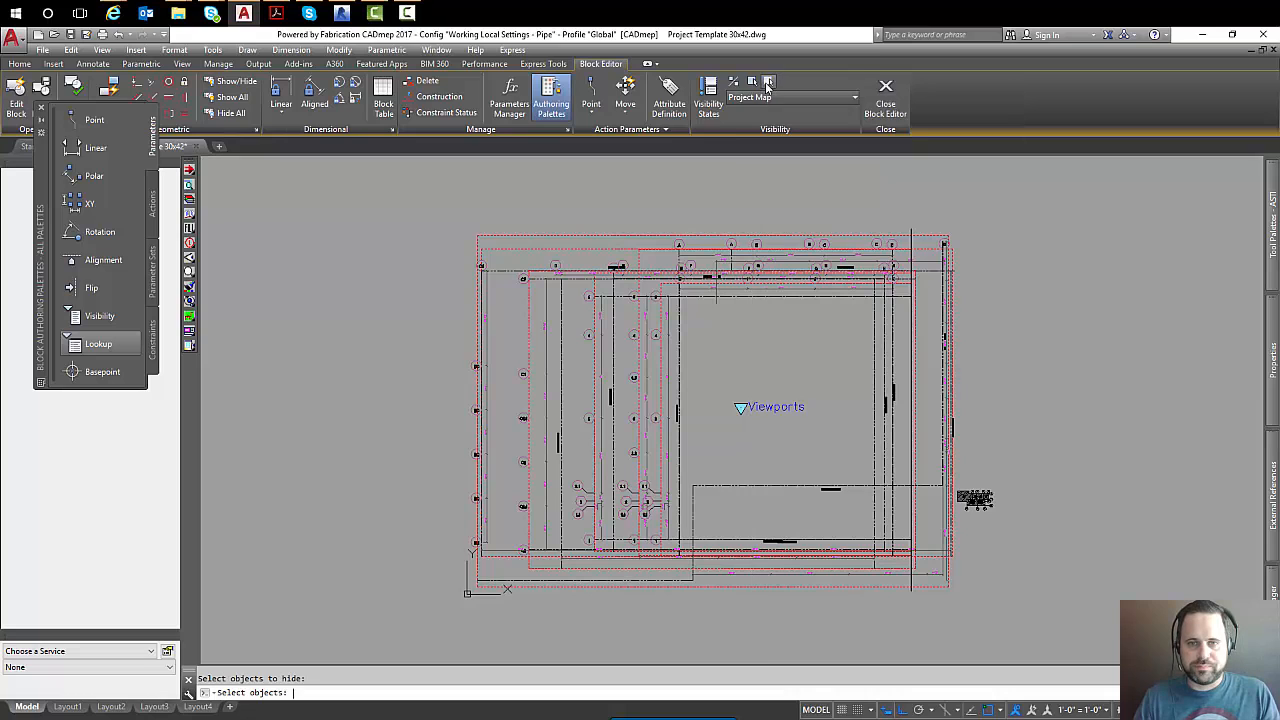
left_click(420, 190)
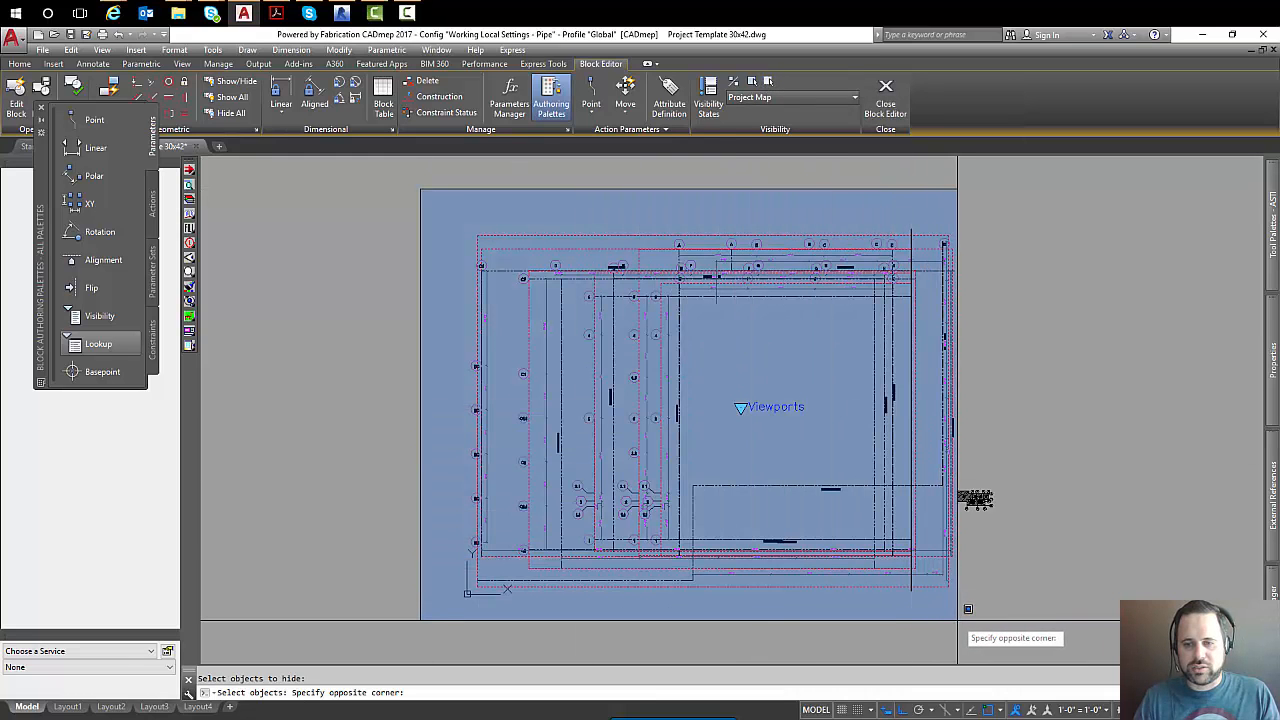
left_click(955, 620)
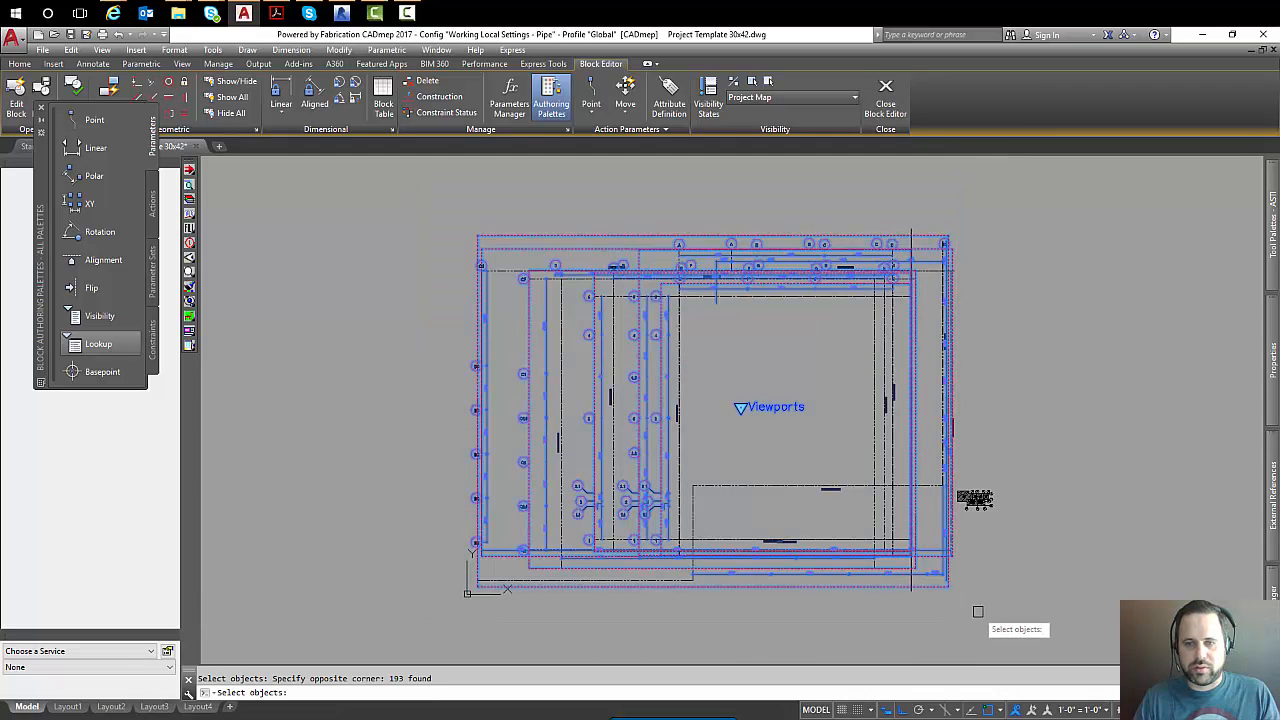
key("Return")
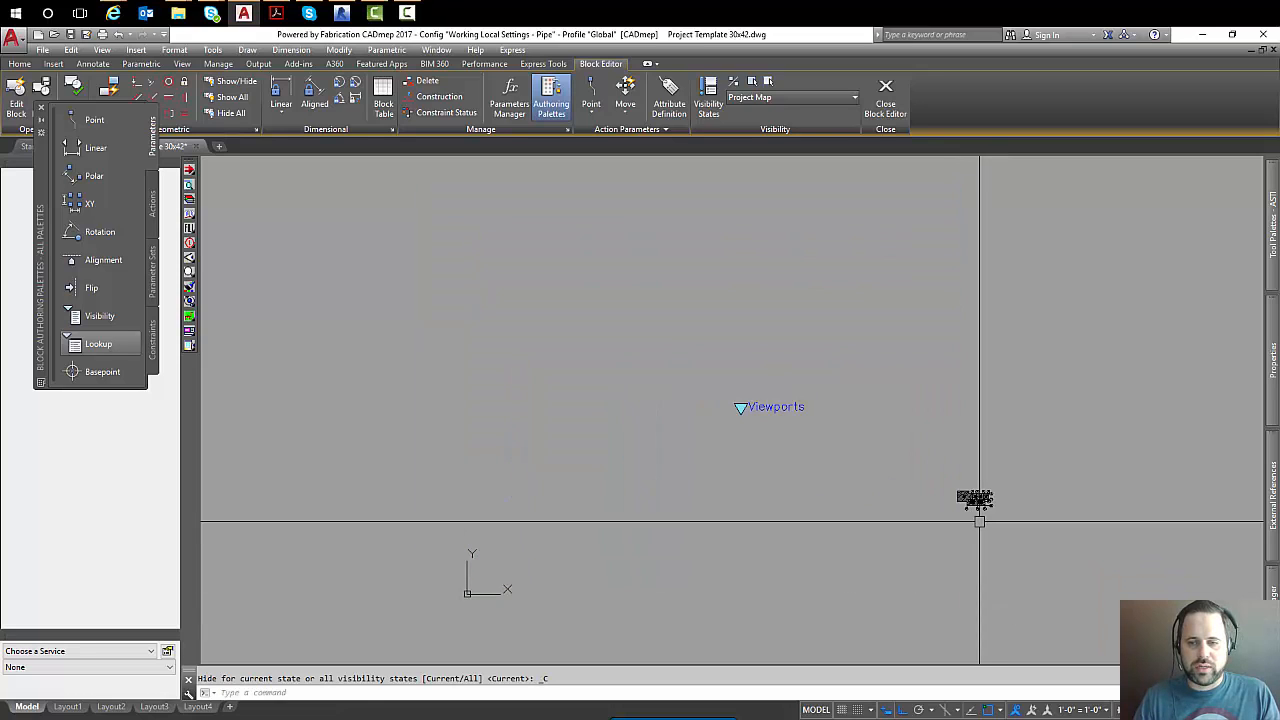
Check the key plan hatching in the Project Map state, and close the Block Editor, saving the changes.
scroll(985, 515, "up", 8)
middle_click_drag(1006, 529, 869, 536)
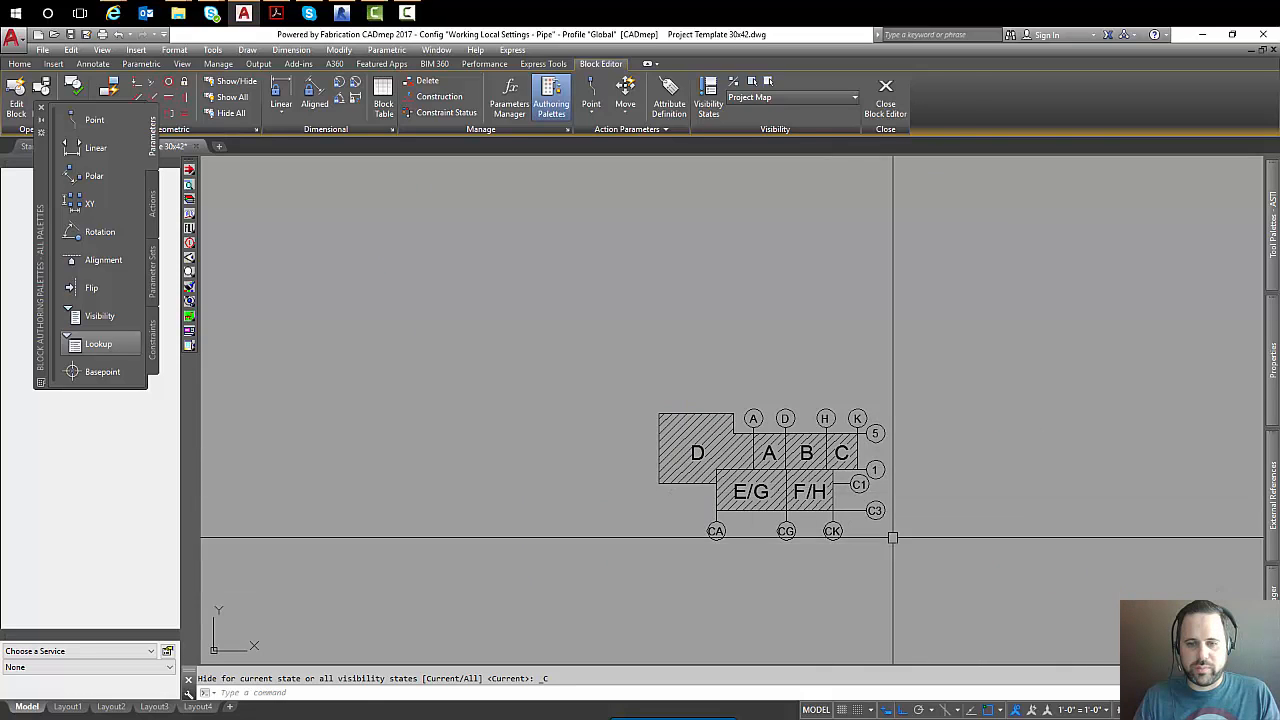
scroll(755, 536, "down", 6)
middle_click_drag(636, 470, 826, 467)
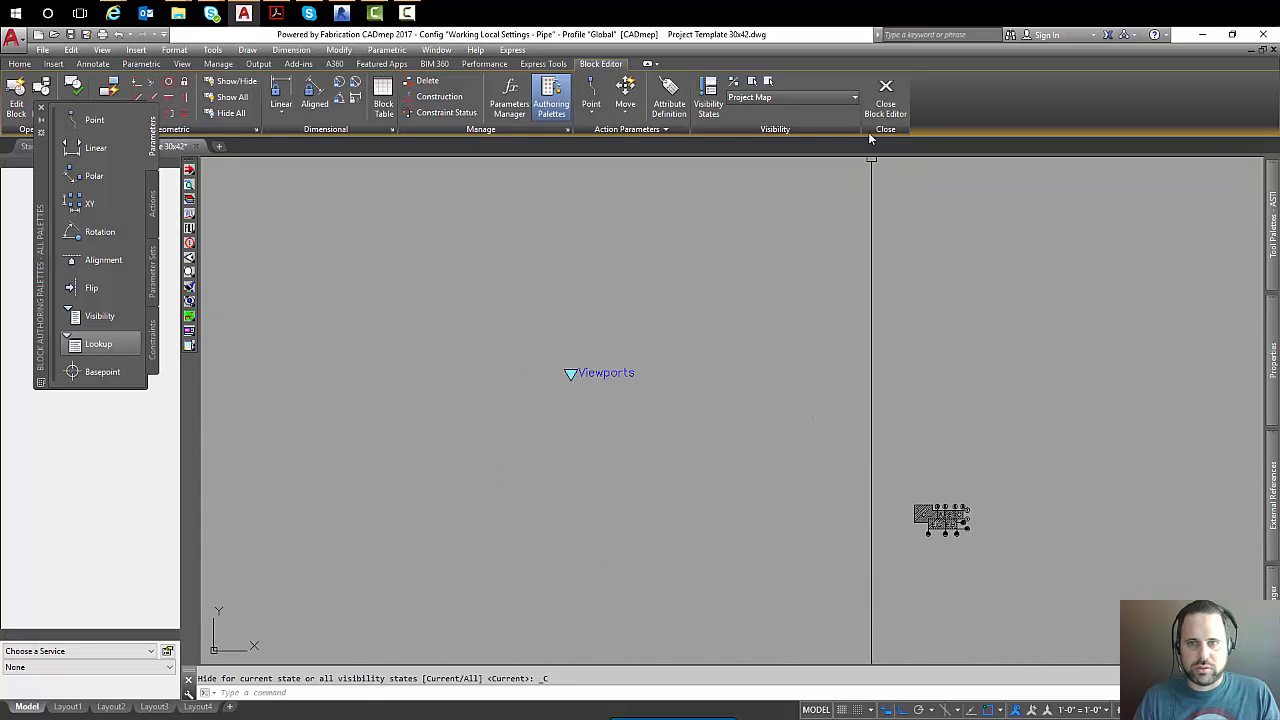
left_click(886, 100)
left_click(597, 359)
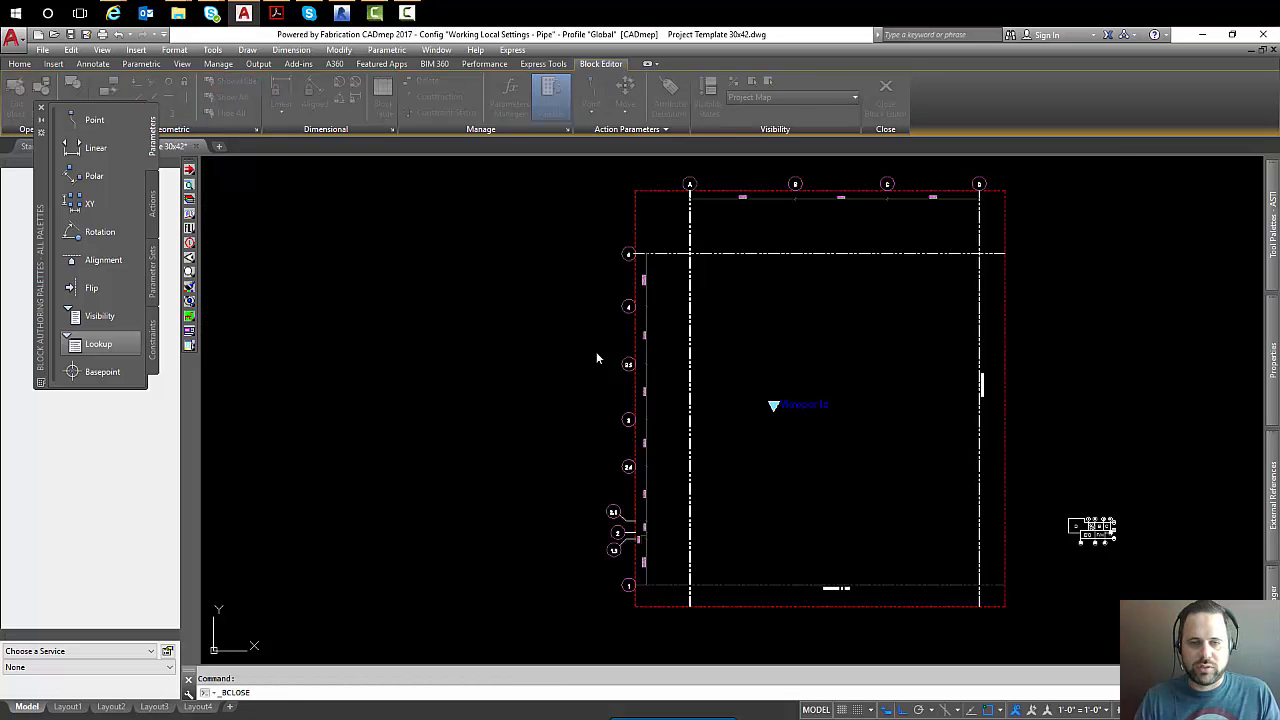
Set the grid block's visibility state to Project Map in the template drawing.
left_click(597, 352)
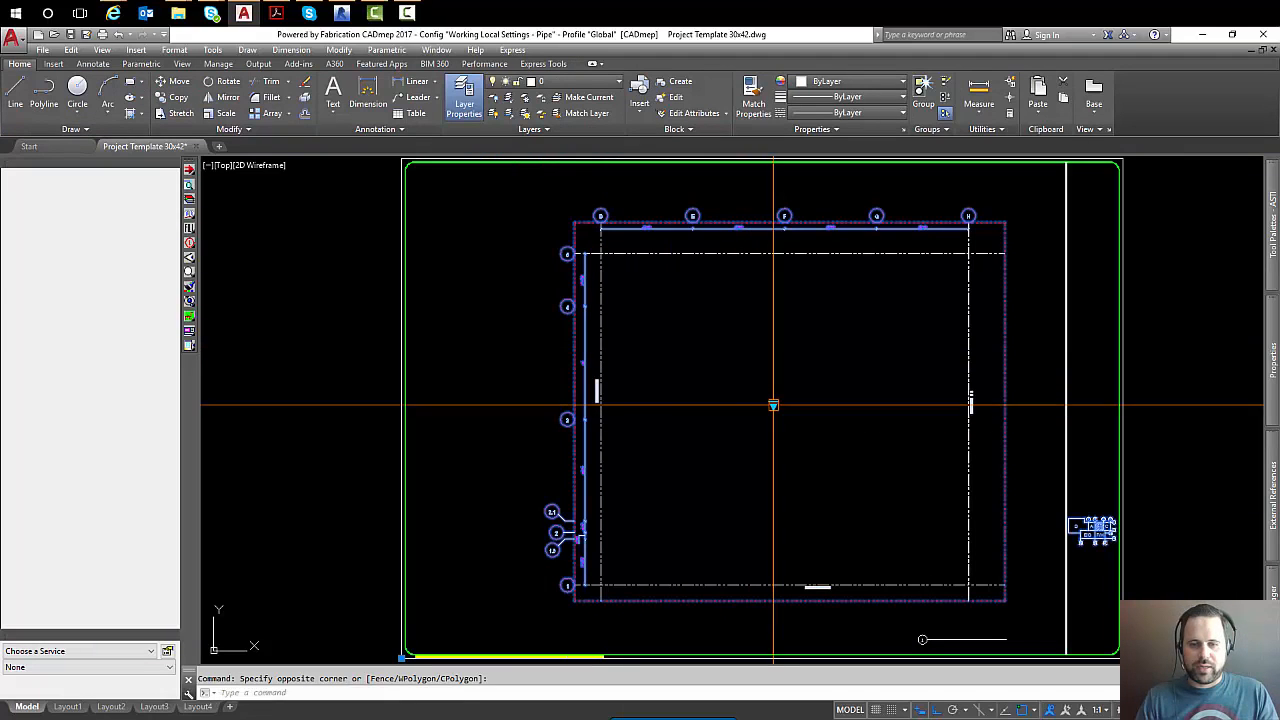
right_click(773, 408)
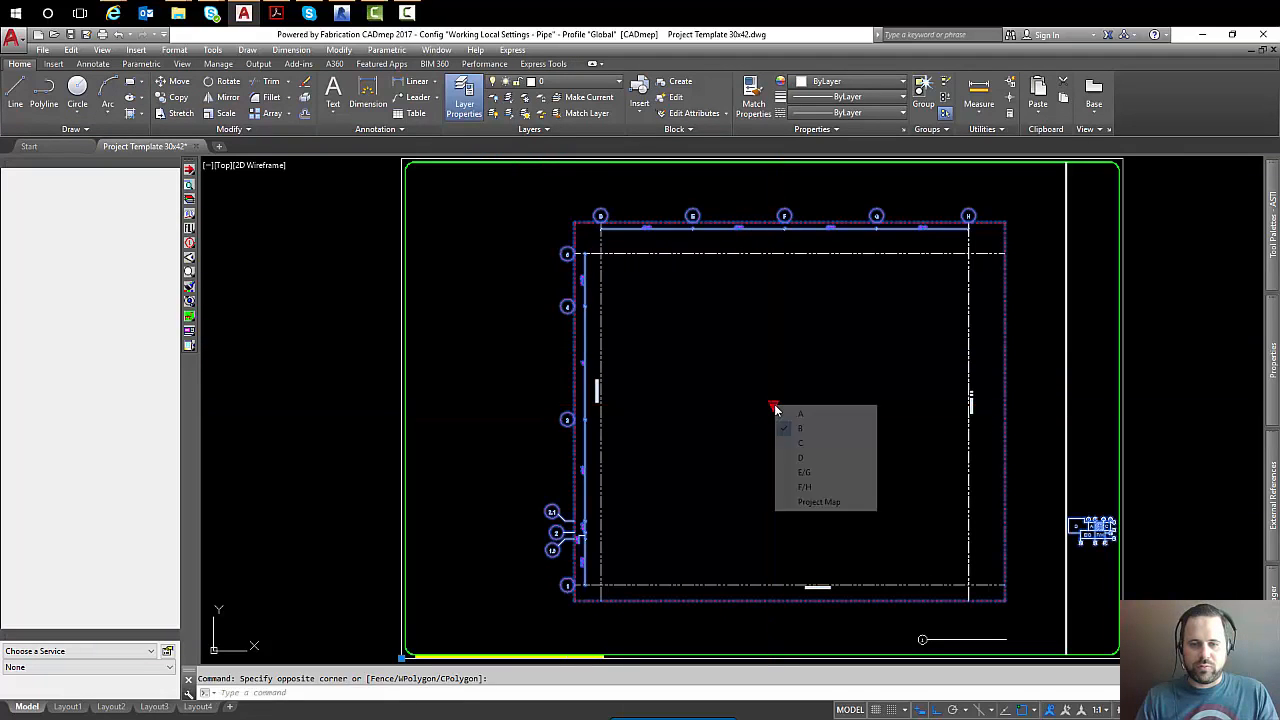
left_click(836, 502)
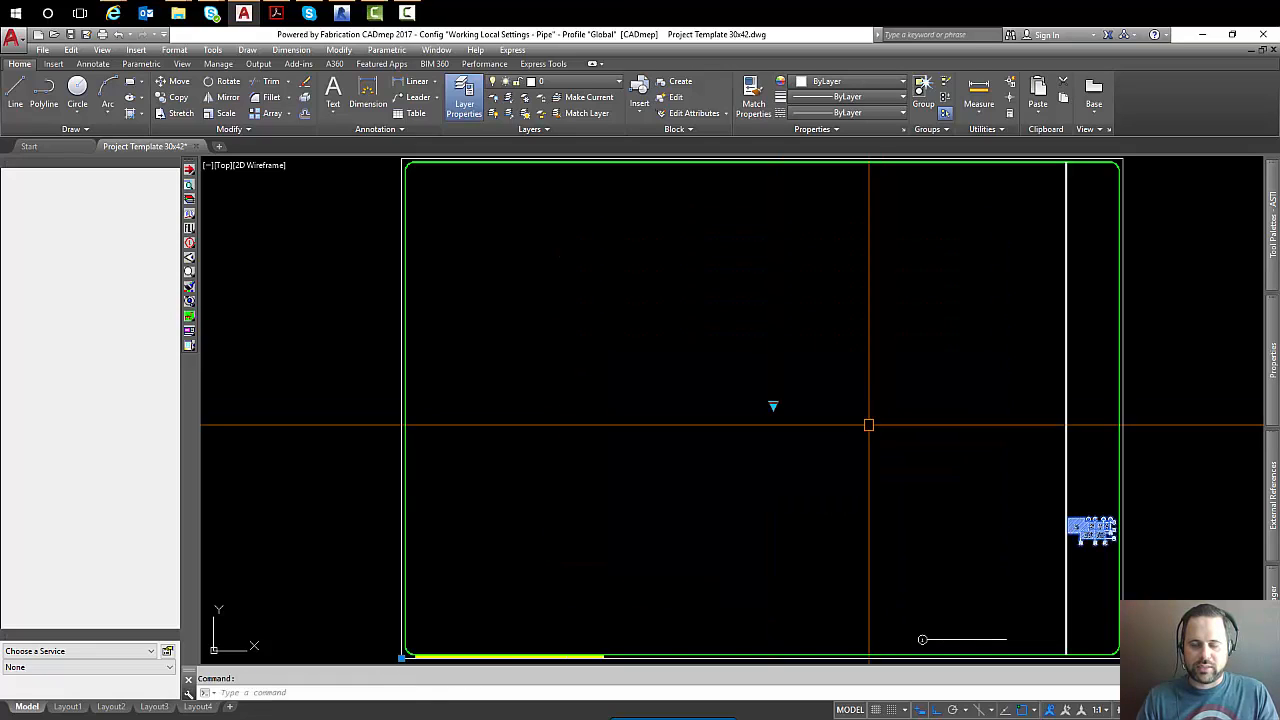
Set the grid block's visibility state to A and save the template drawing.
left_click(773, 405)
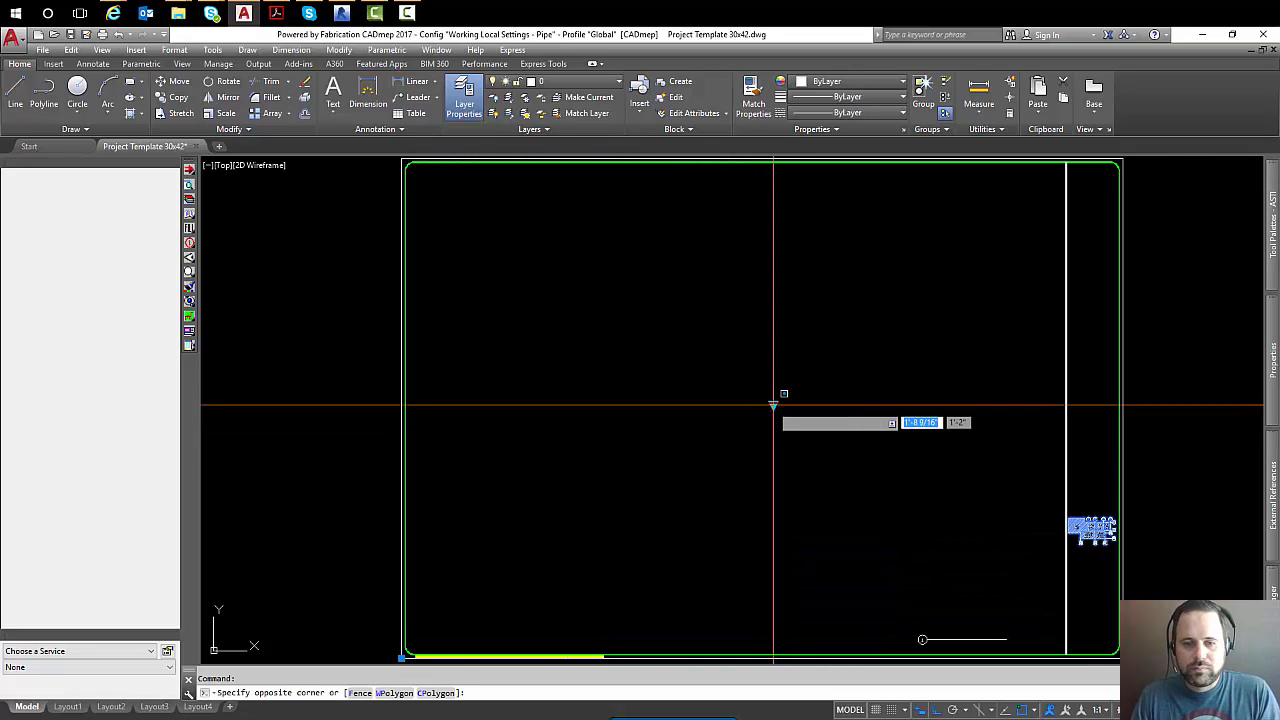
left_click(773, 405)
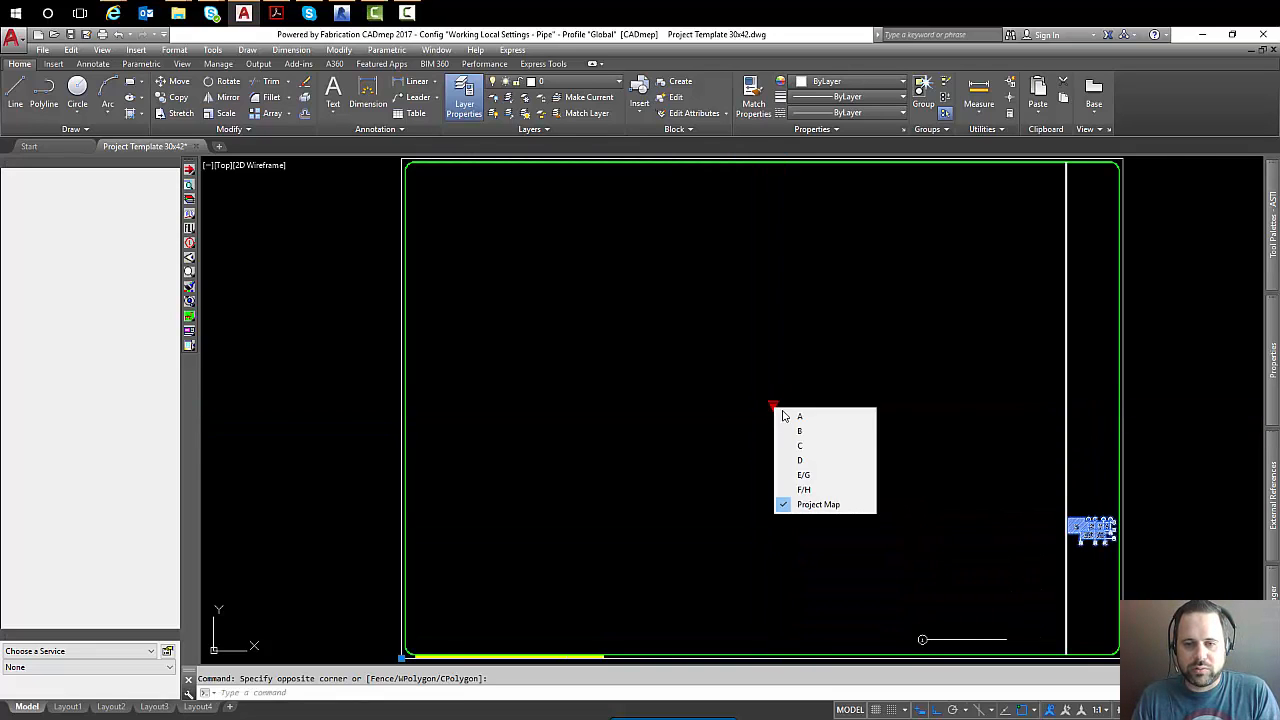
left_click(781, 415)
left_click(70, 36)
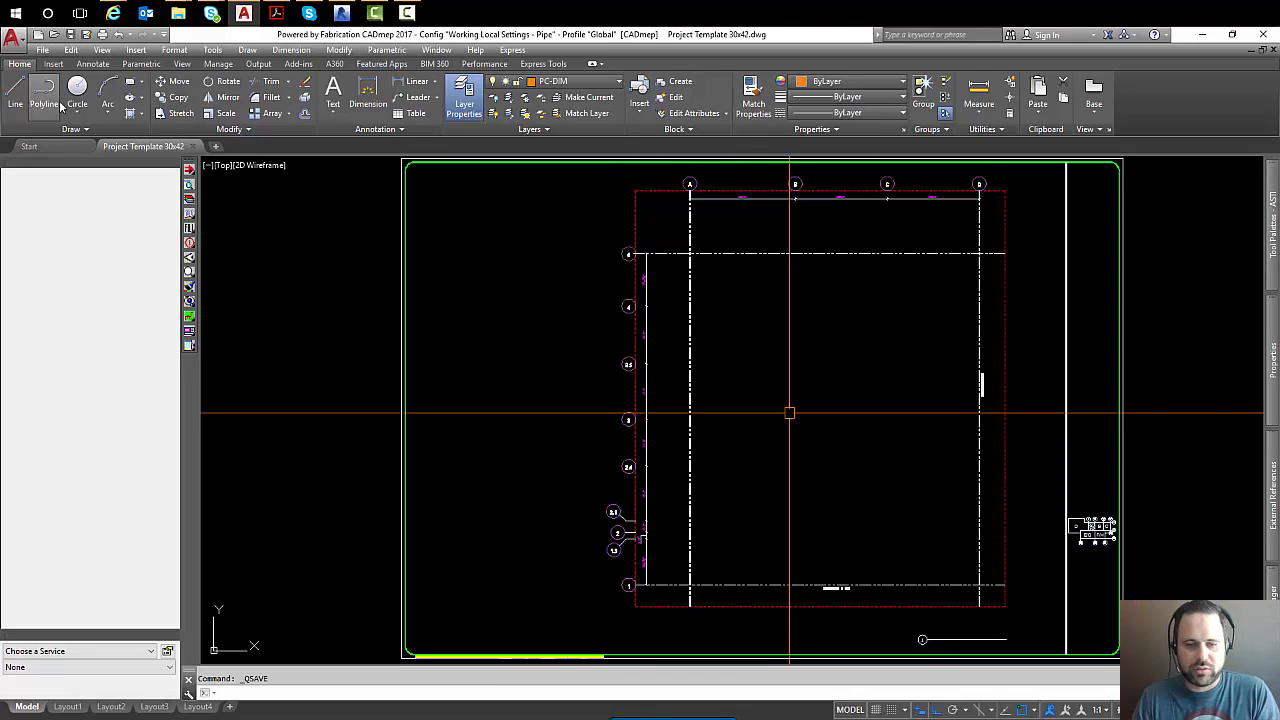
Start a new drawing and insert Project Template 30x42.dwg at 0,0,0 with scale 1 and rotation 0 on the Arch E1 (30 x 42) layout.
left_click(216, 146)
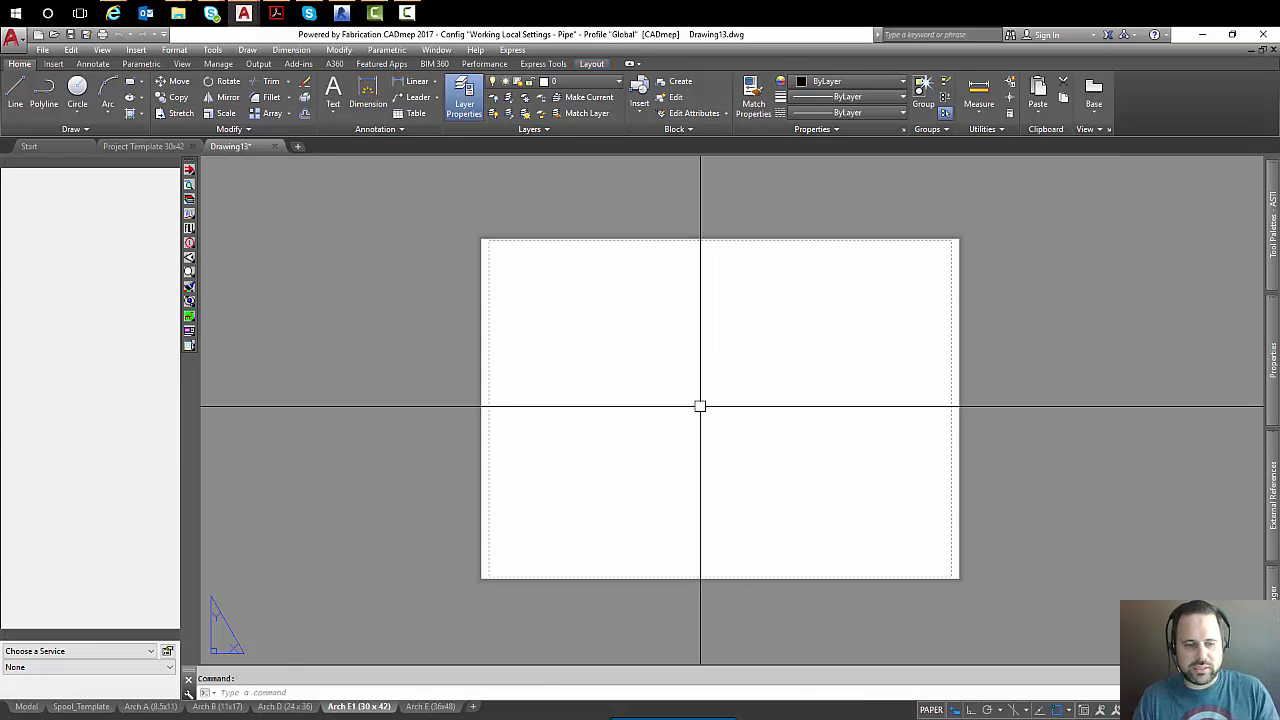
type("i")
key("Return")
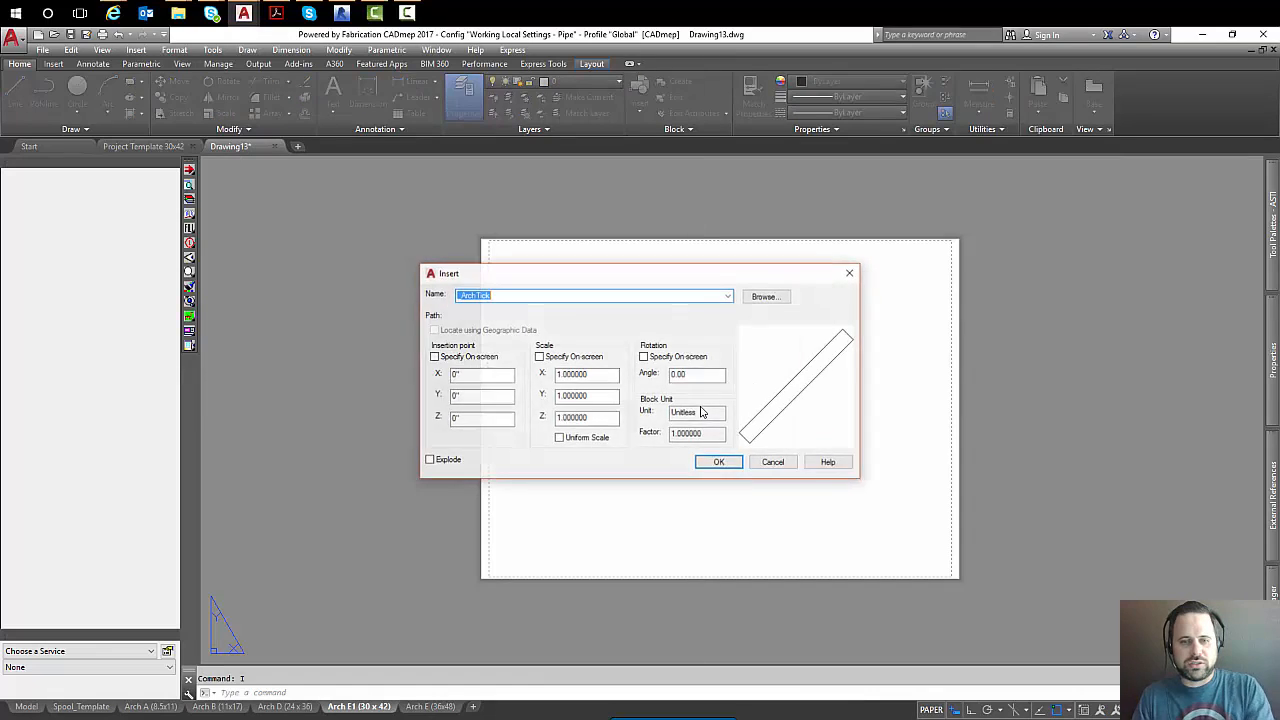
left_click(770, 296)
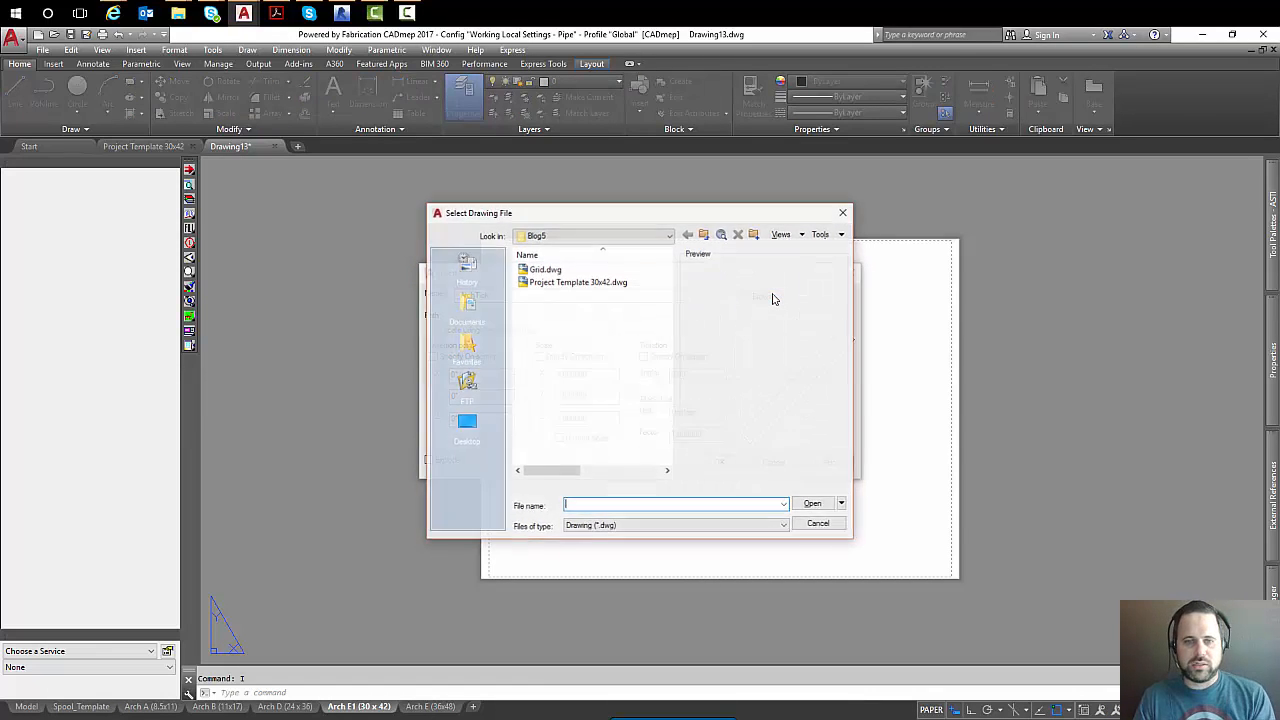
left_click(560, 283)
left_click(813, 505)
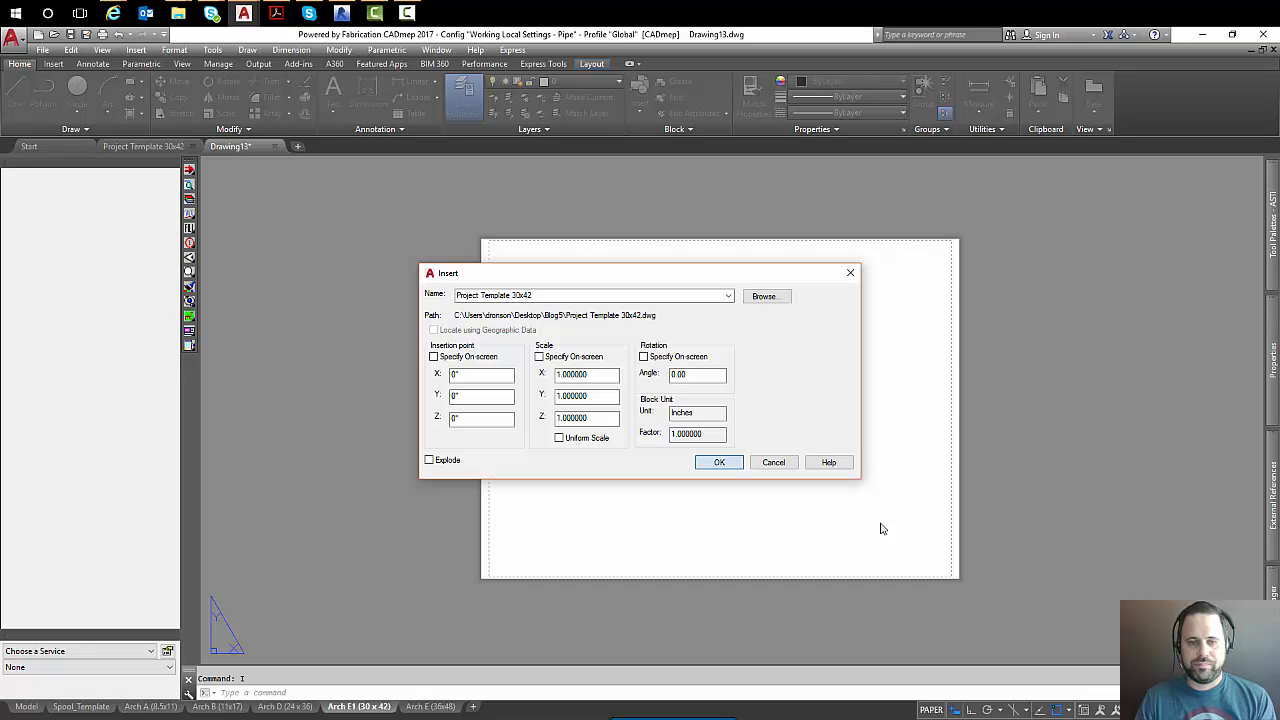
key("Return")
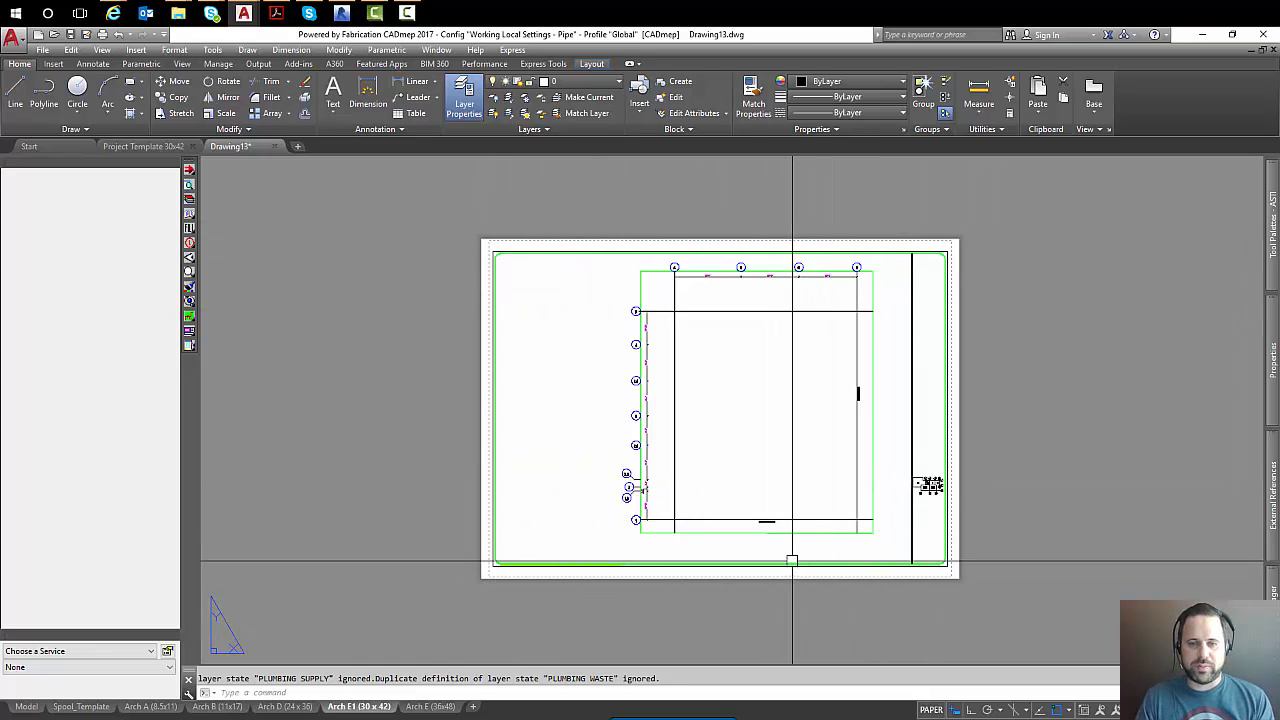
Explode the inserted project template block on the sheet.
key("ctrl+a")
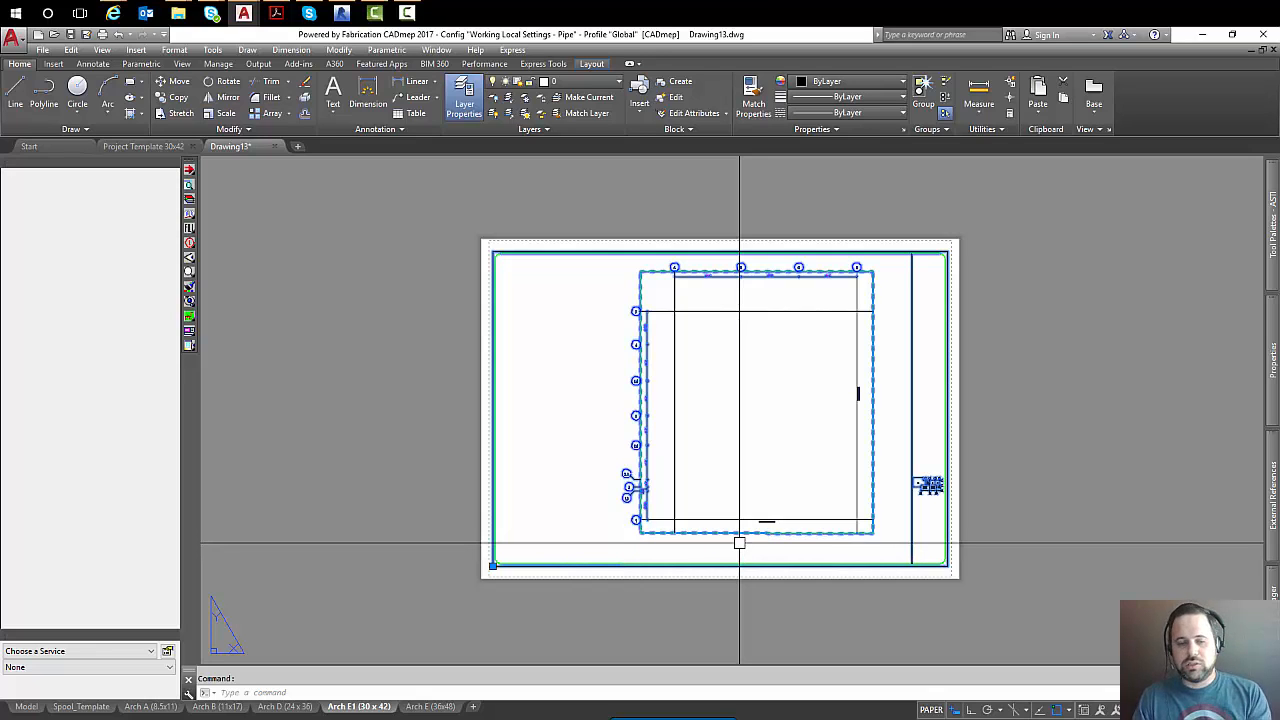
type("x")
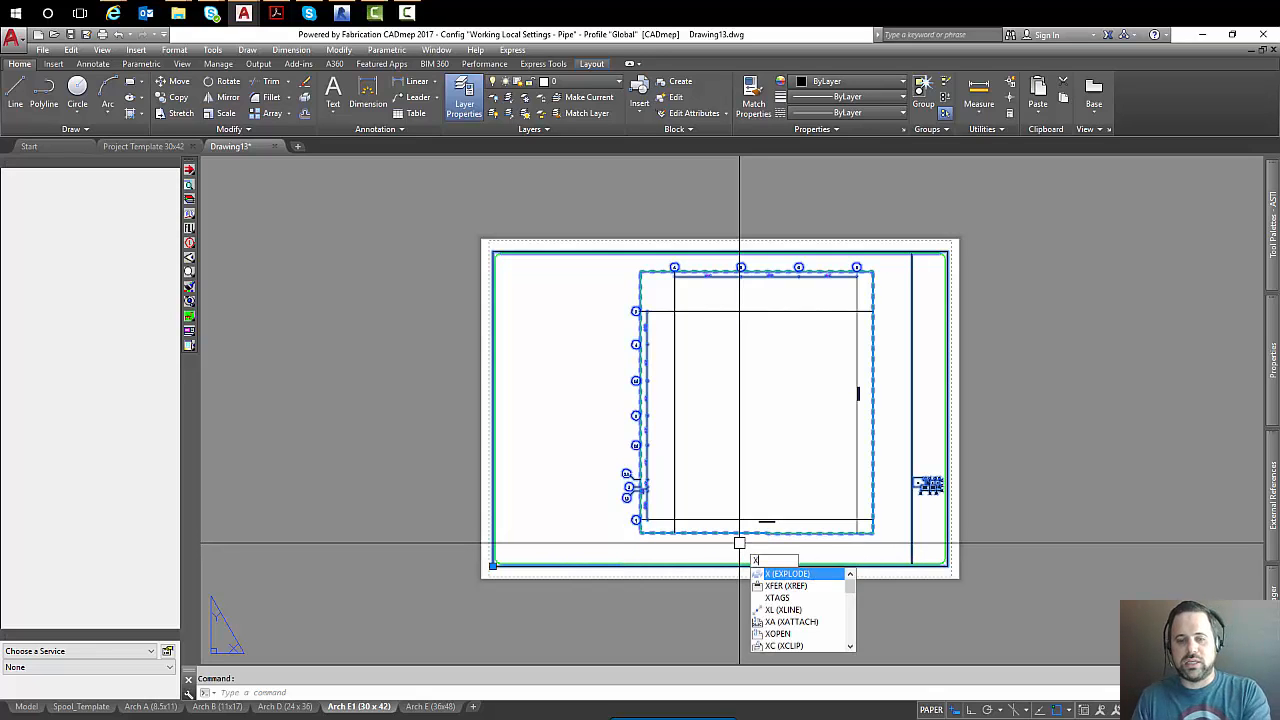
key("Return")
Set the visibility state of the dynamic grid block on the Arch E1 (30 x 42) sheet to B.
left_click(698, 409)
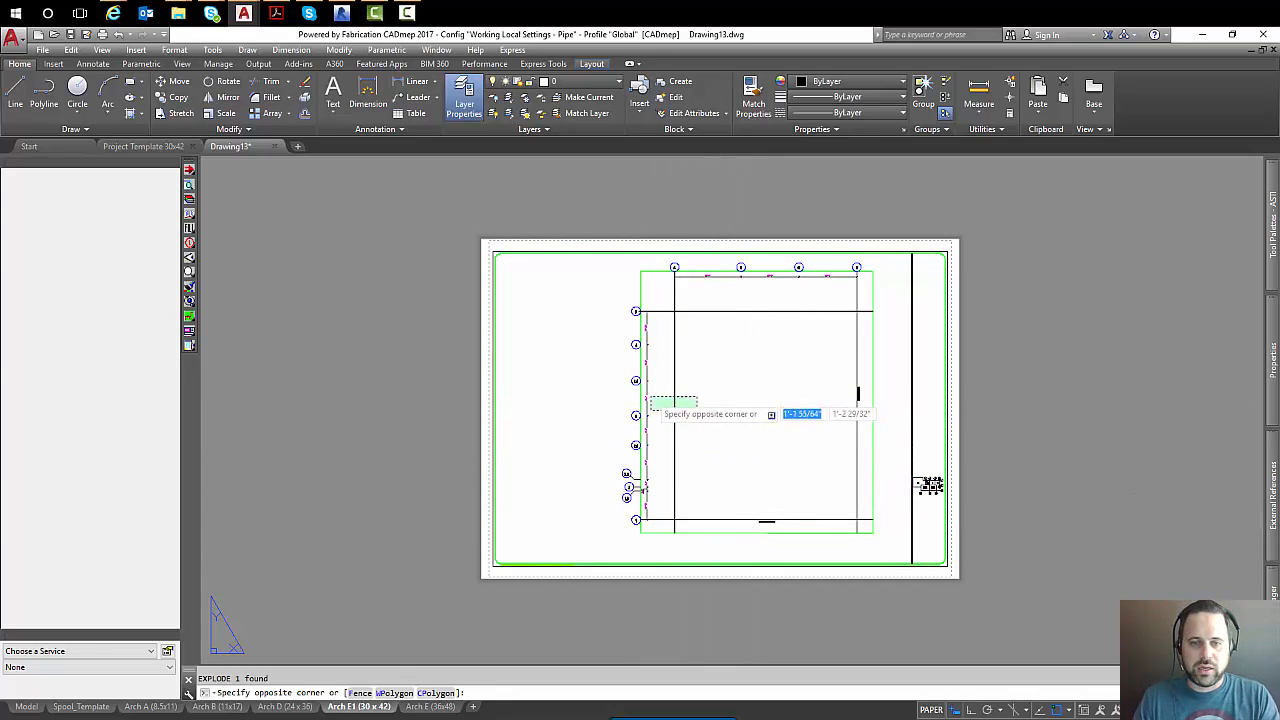
left_click(639, 391)
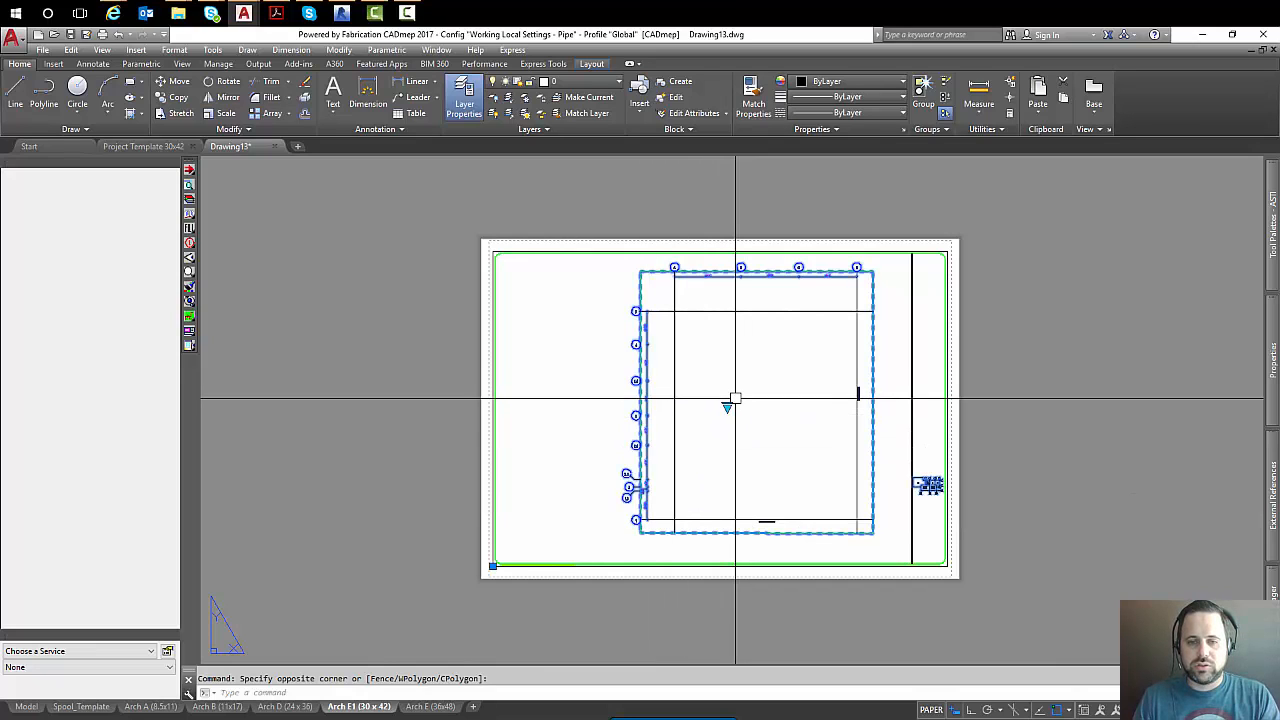
left_click(727, 406)
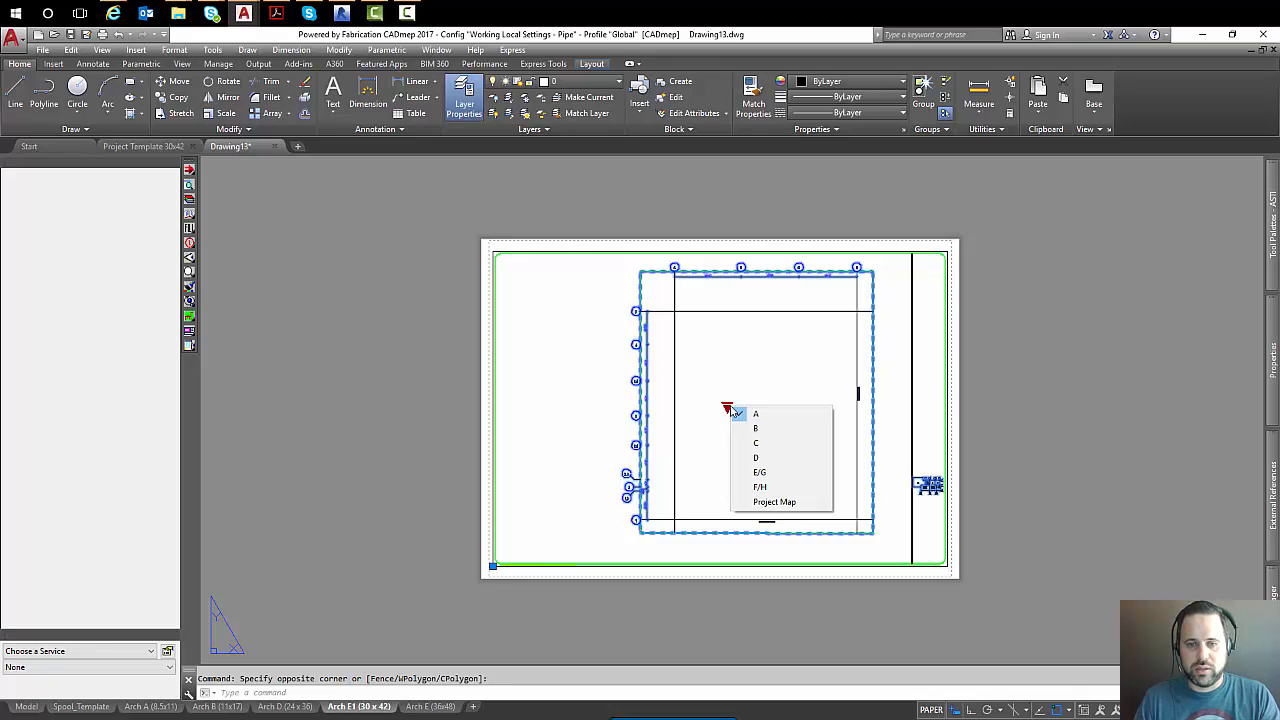
left_click(771, 429)
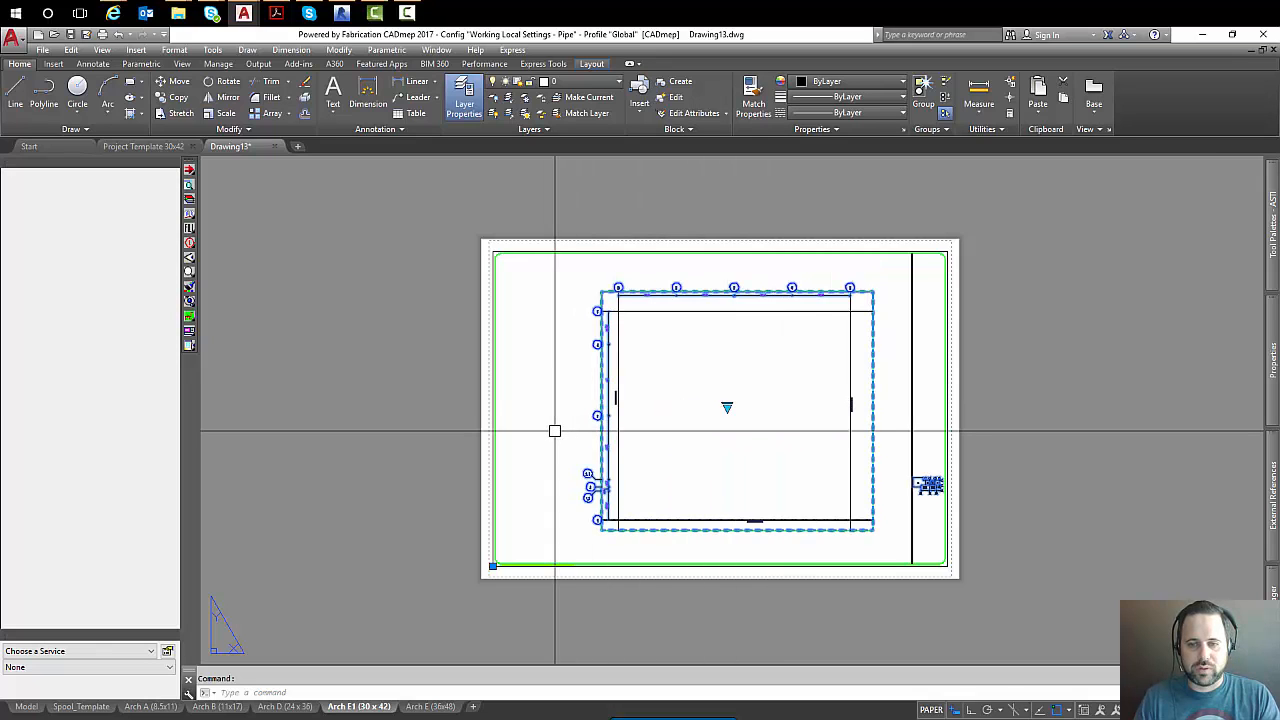
Check the hatched area in the title block's key plan and explode the dynamic grid block on the sheet.
scroll(555, 431, "up", 2)
middle_click_drag(1187, 536, 1002, 511)
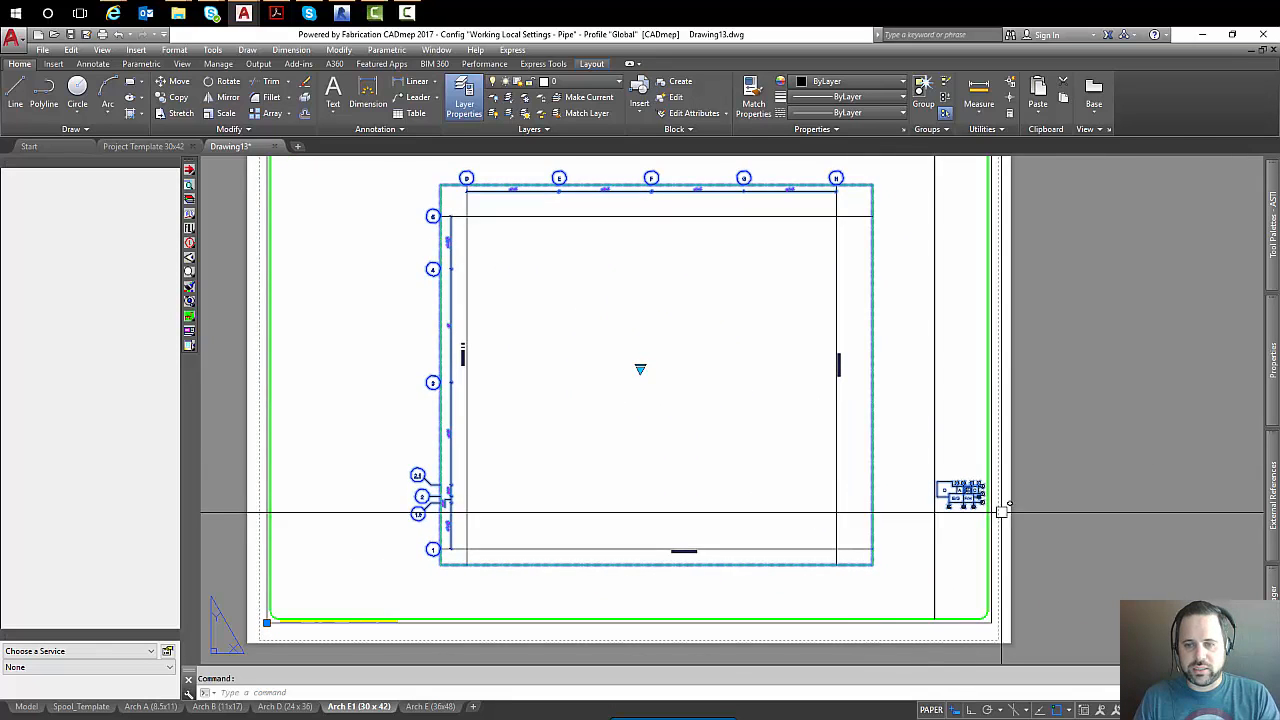
scroll(1002, 511, "up", 8)
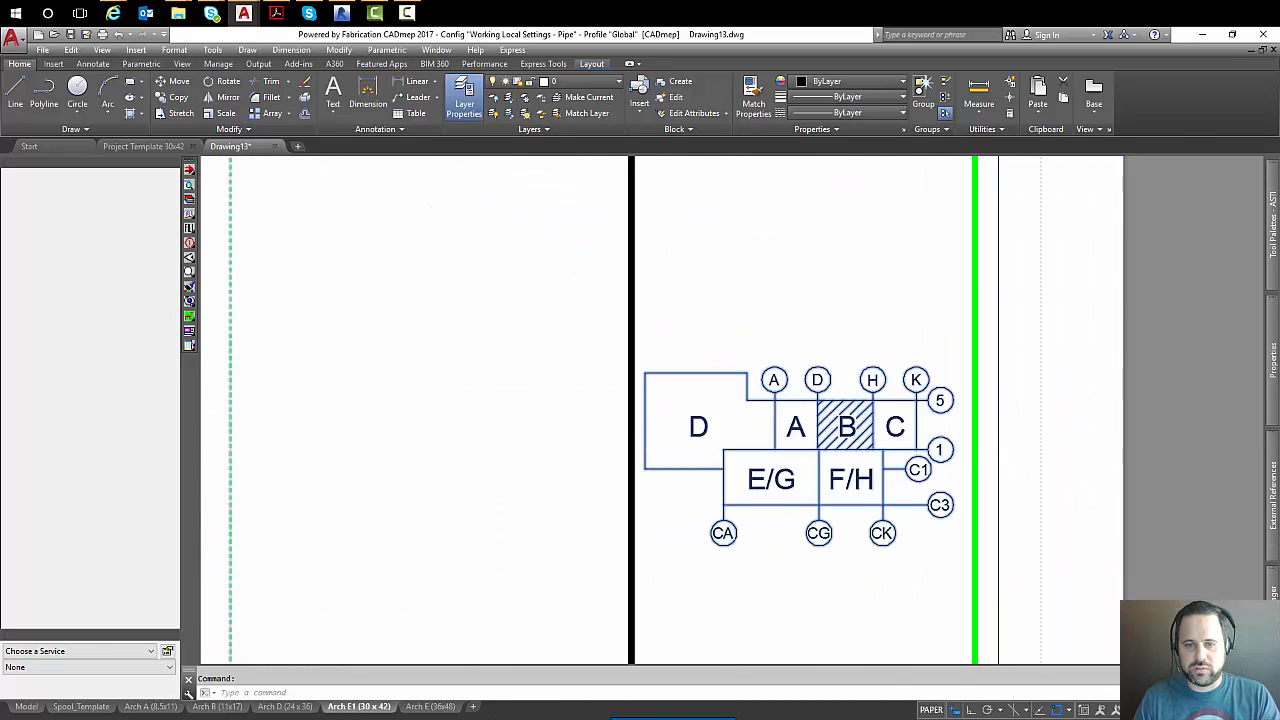
scroll(860, 446, "down", 10)
middle_click_drag(766, 432, 864, 455)
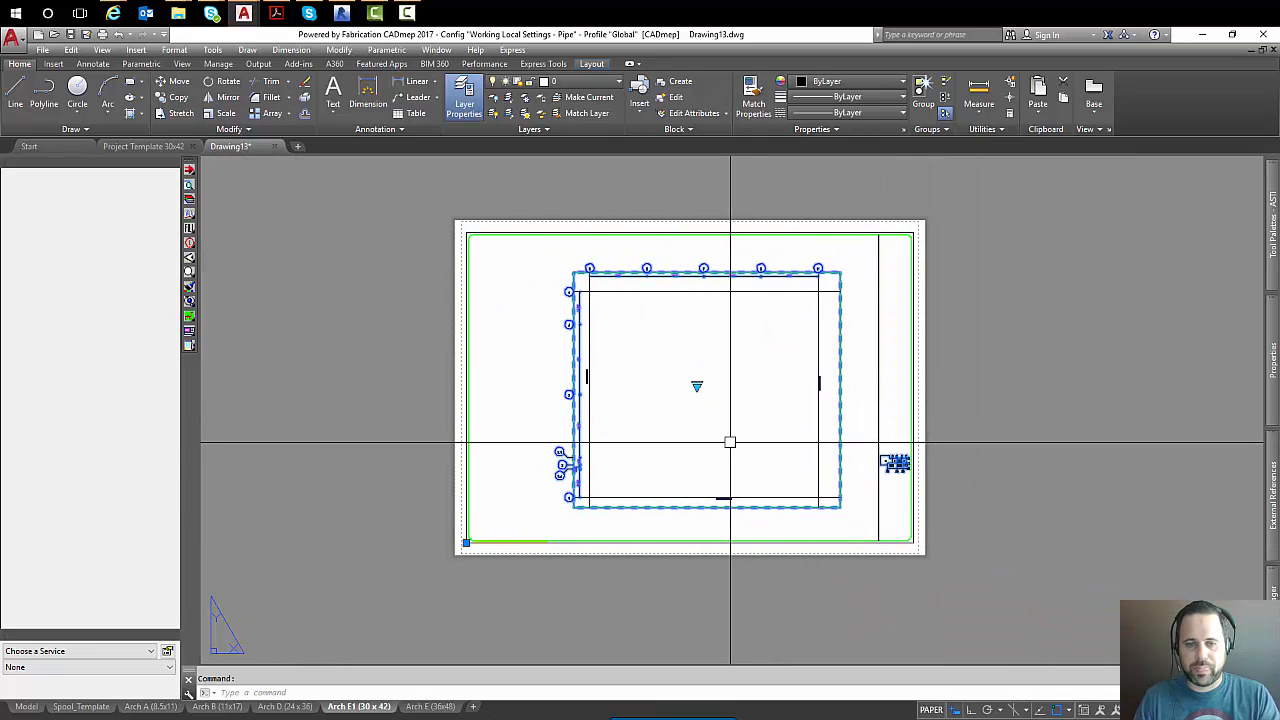
type("x")
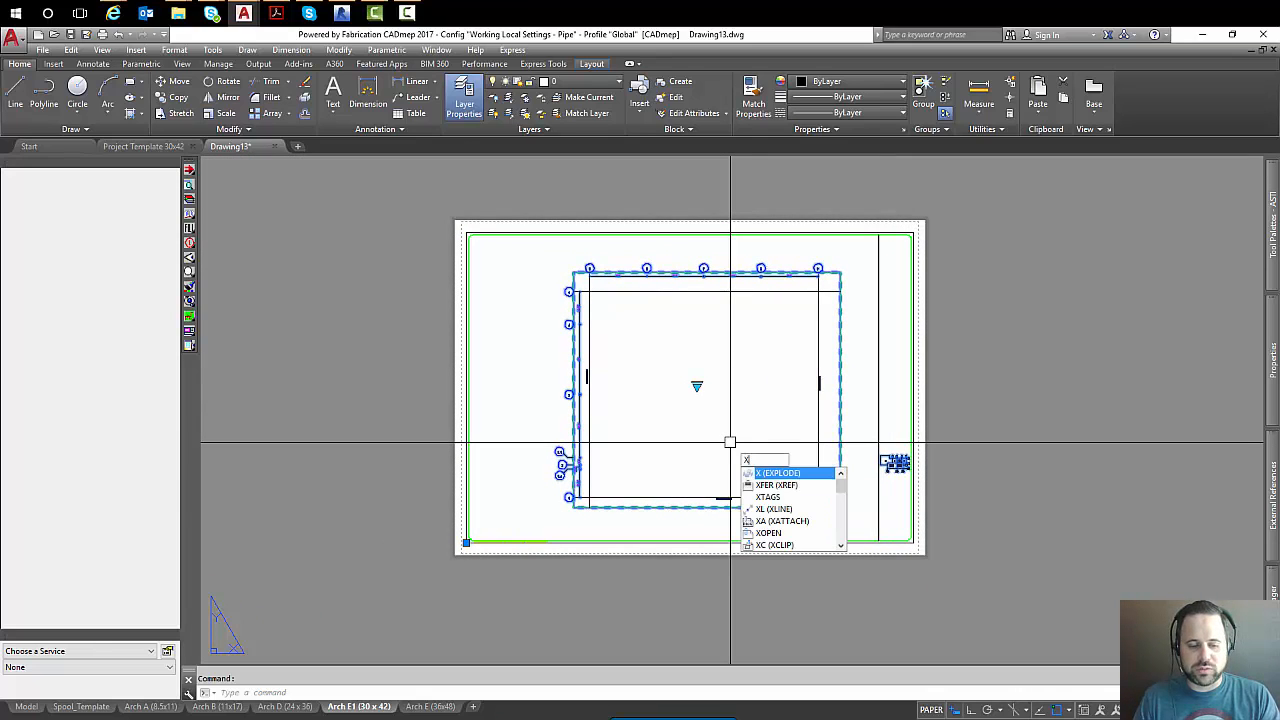
key("Return")
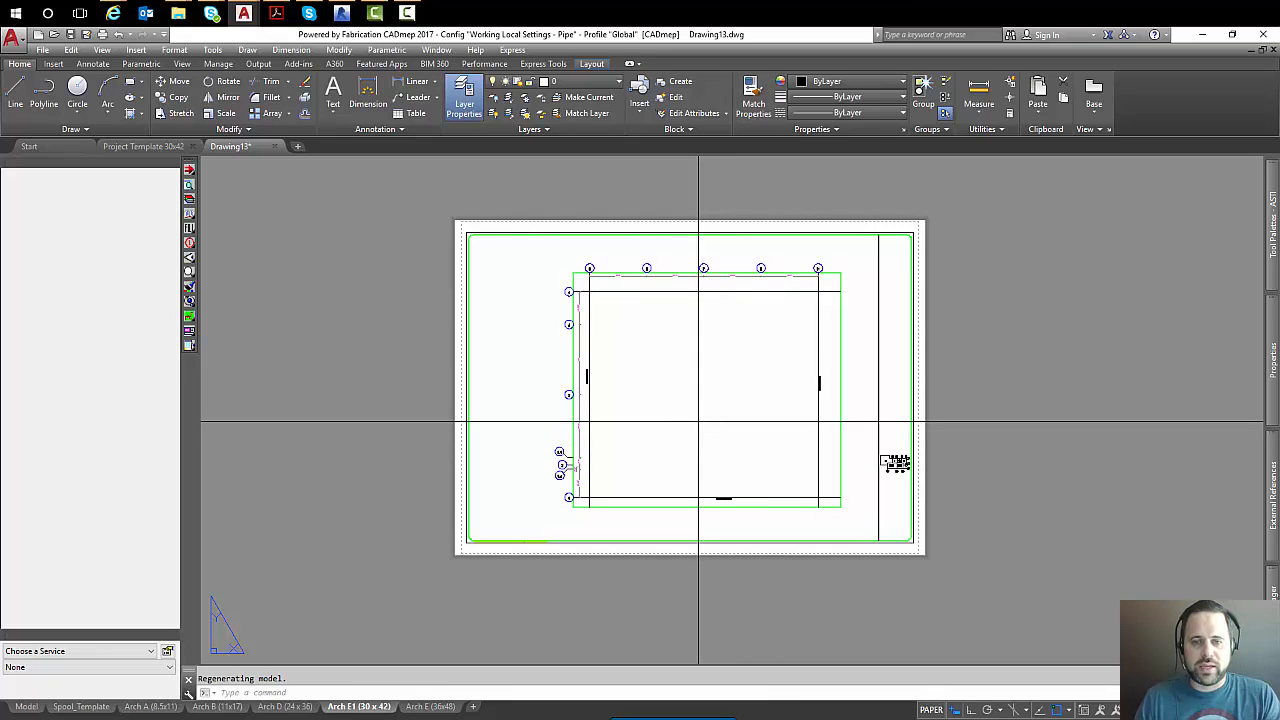
Attach Grid.dwg as an external reference inside the viewport at 0,0,0 with scale 1 and rotation 0, and return to paper space.
double_click(698, 421)
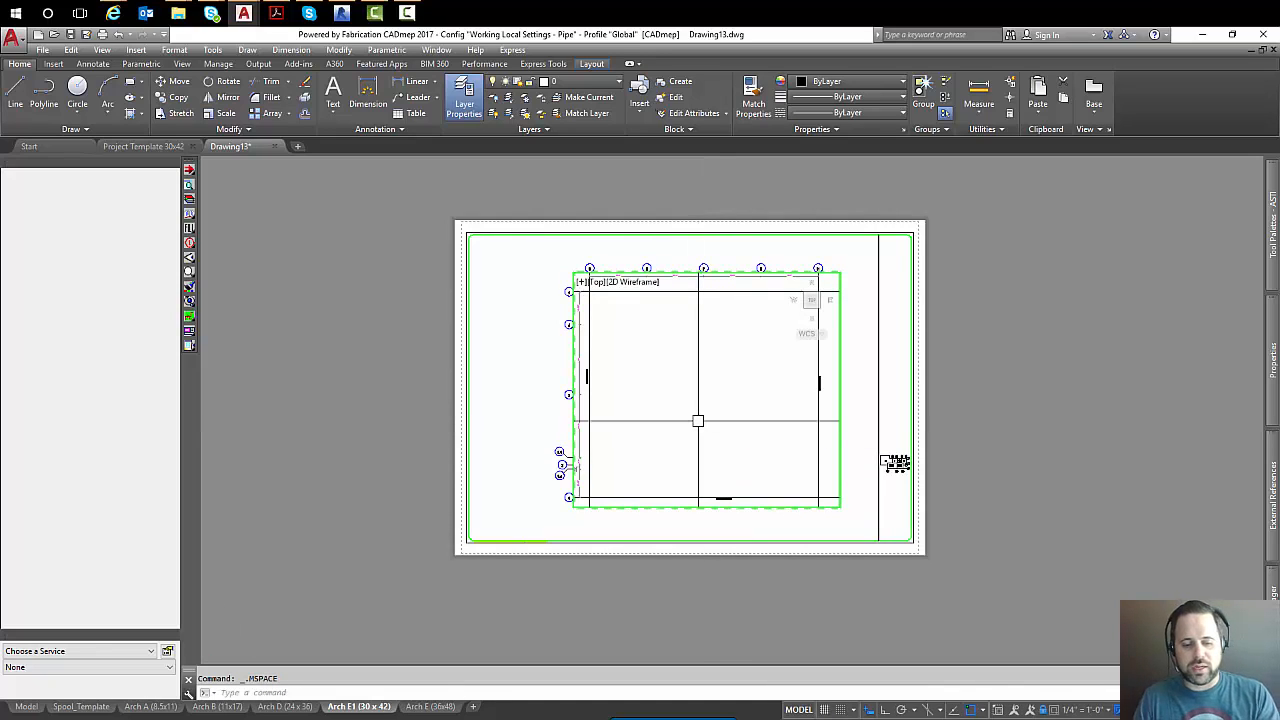
type("xref")
key("Return")
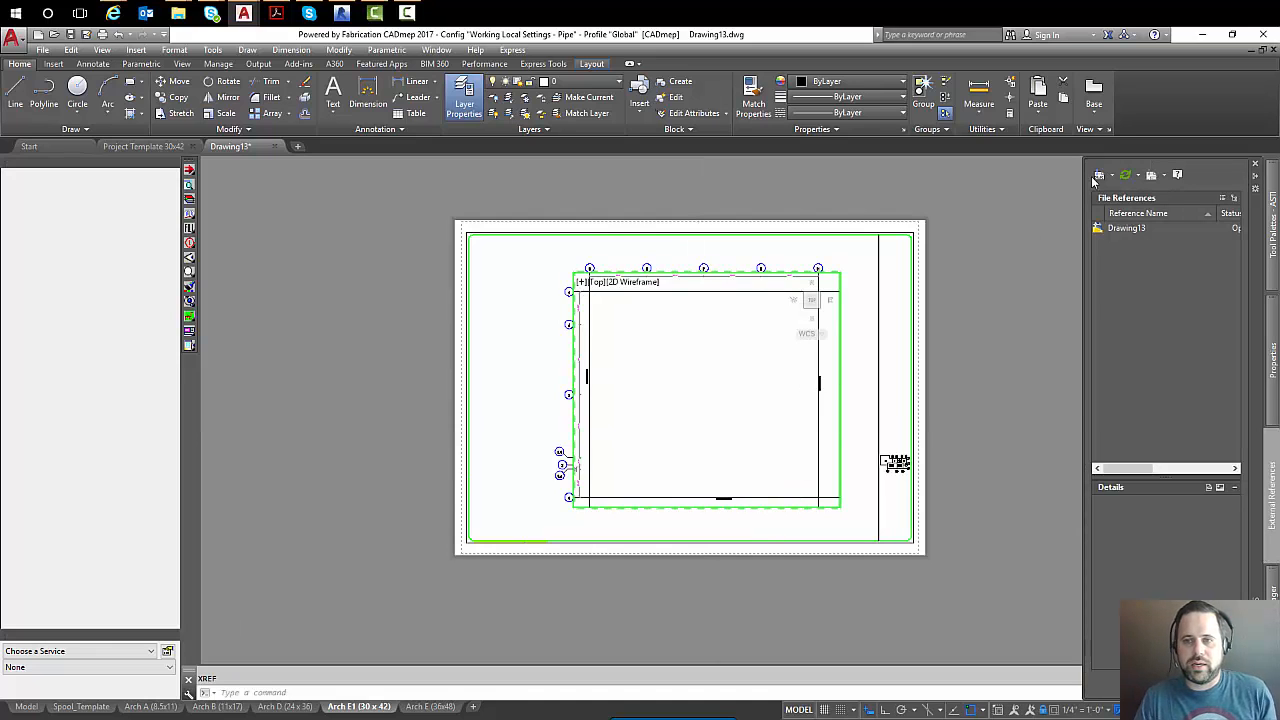
left_click(1097, 176)
left_click(560, 269)
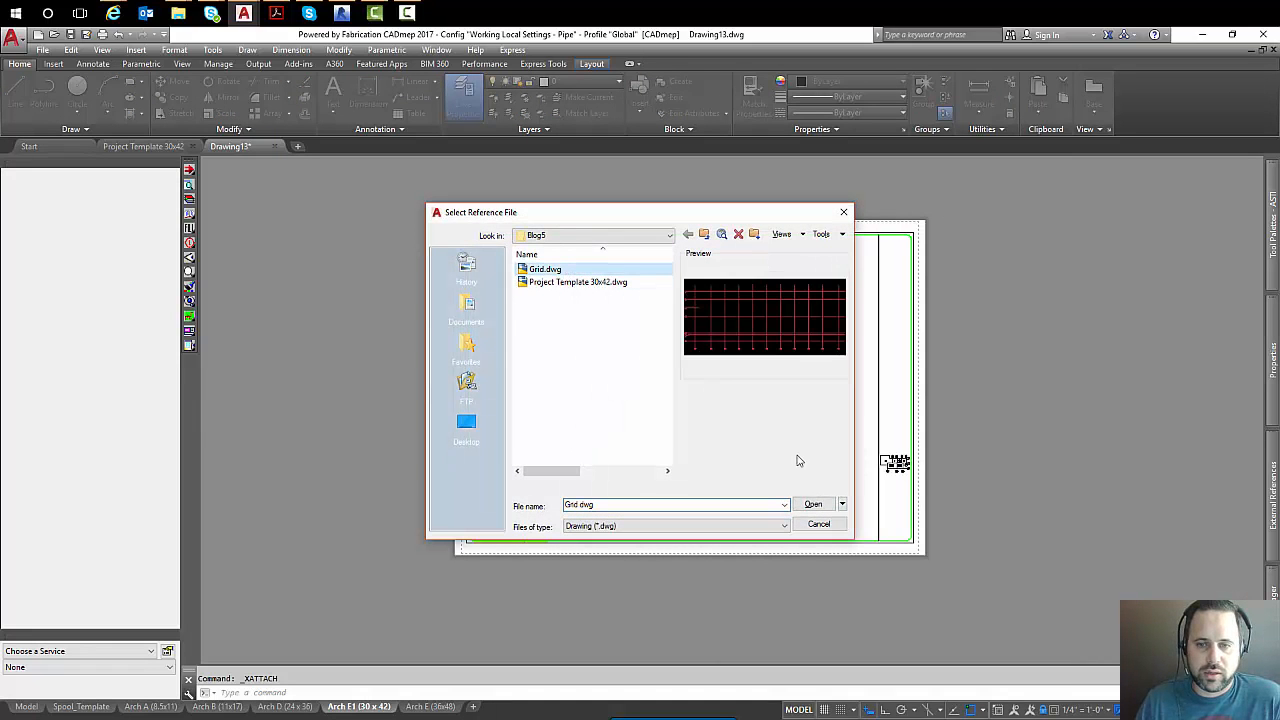
left_click(813, 504)
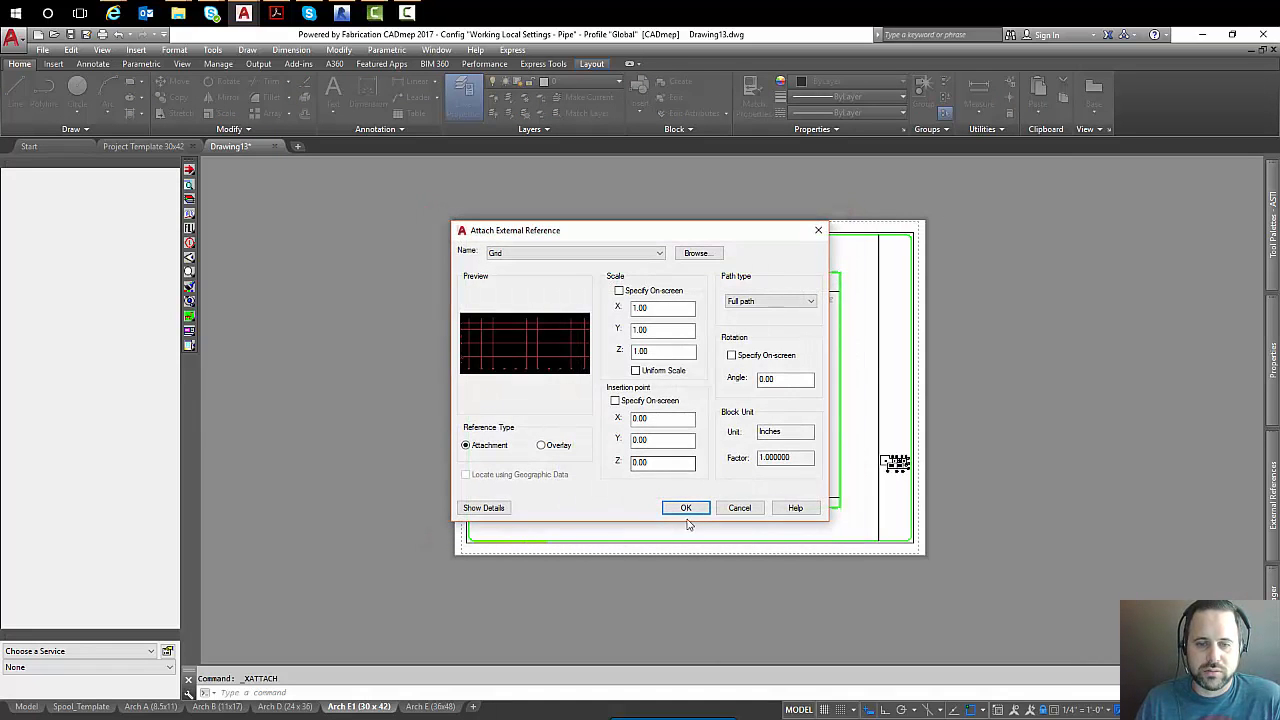
left_click(686, 509)
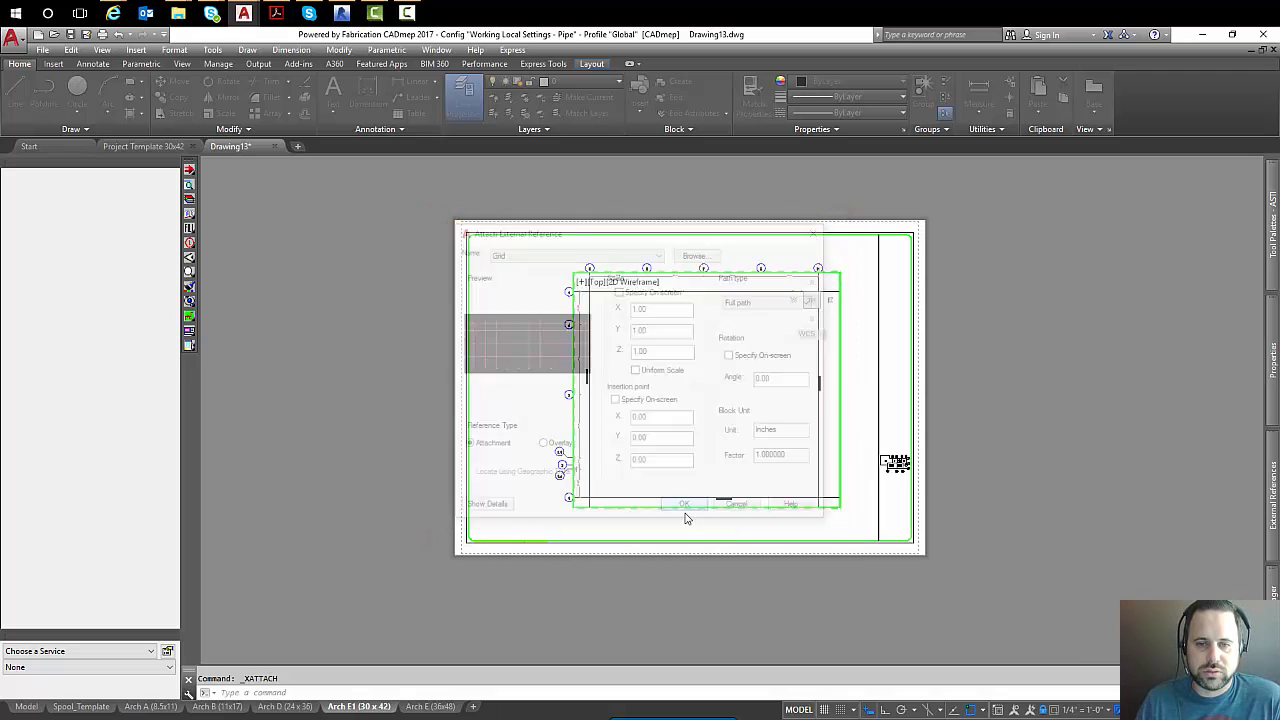
double_click(902, 332)
middle_click(902, 332)
middle_click(902, 332)
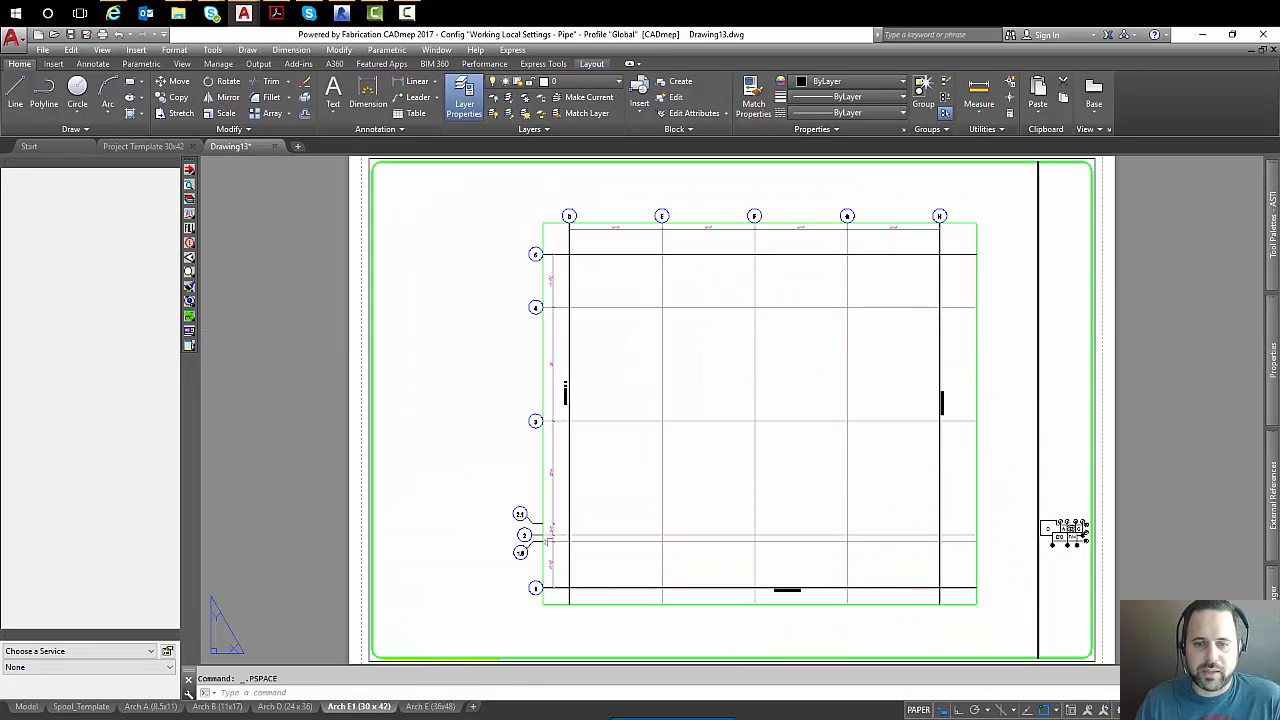